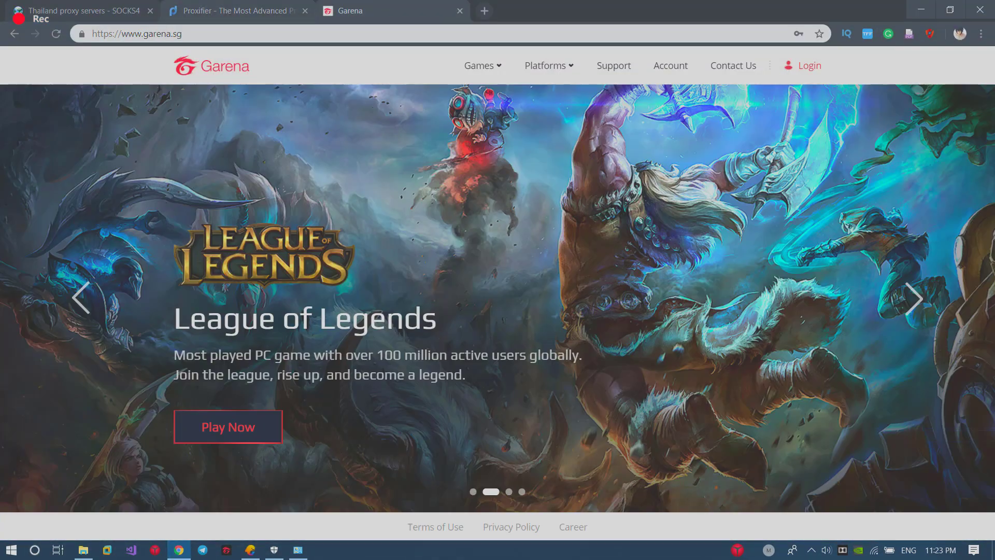
left_click_drag(182, 33, 91, 34)
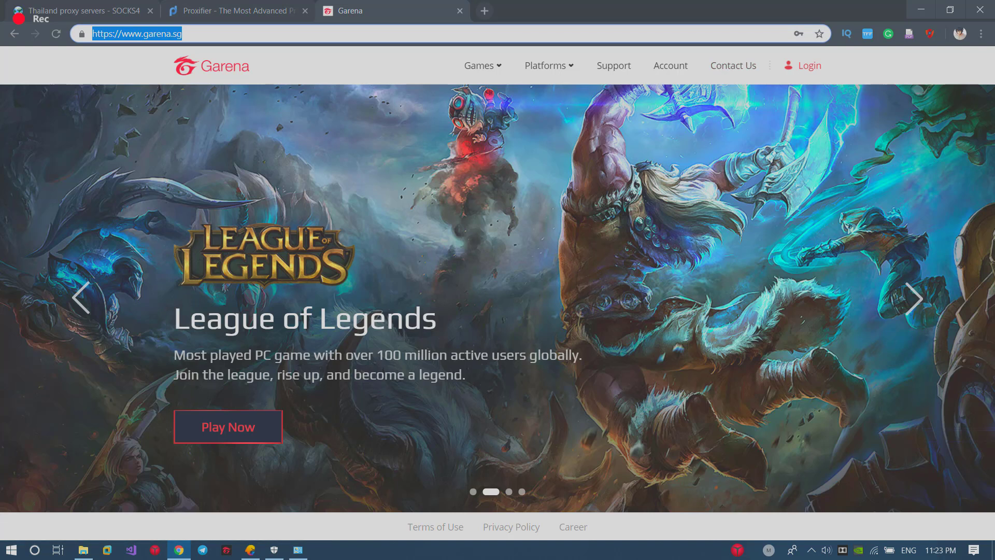
key("Escape")
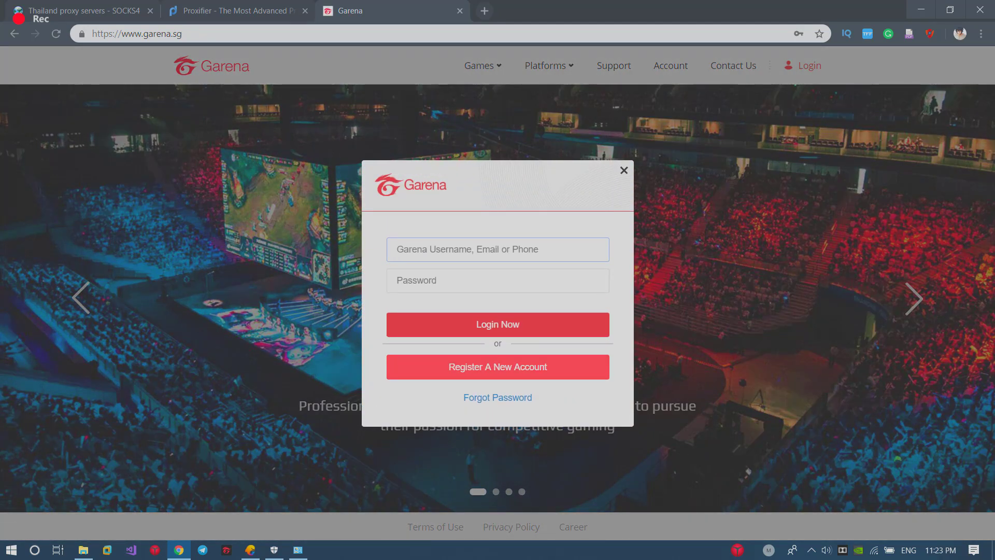
left_click(497, 366)
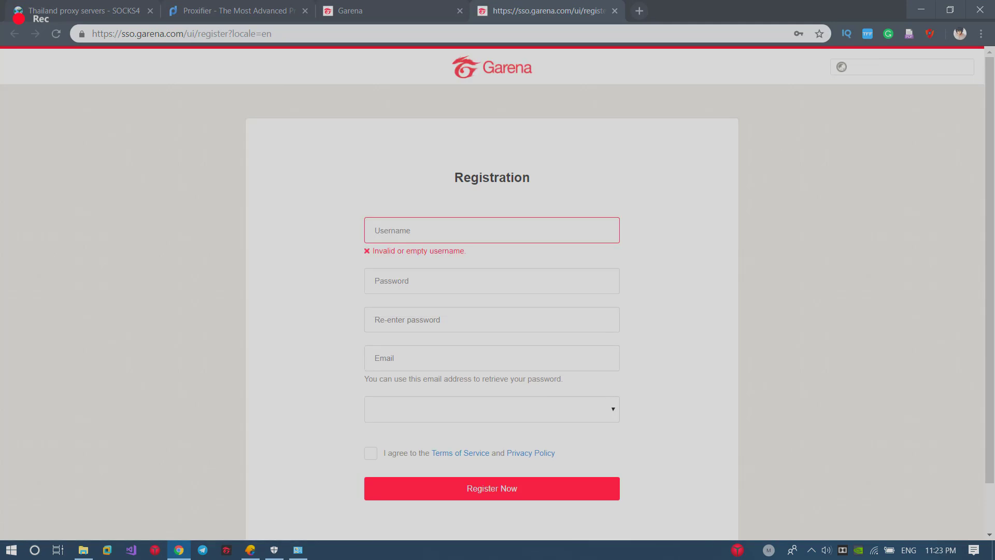
mouse_move(989, 275)
left_mouse_down()
mouse_move(990, 312)
mouse_move(990, 275)
left_mouse_up()
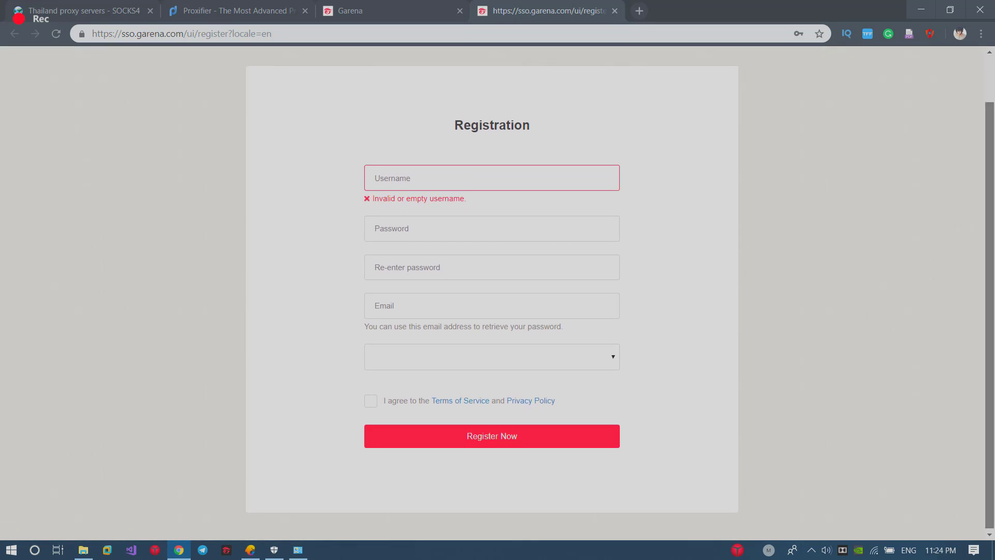
Enter uihghjg as a trial username in the registration form.
left_click(491, 178)
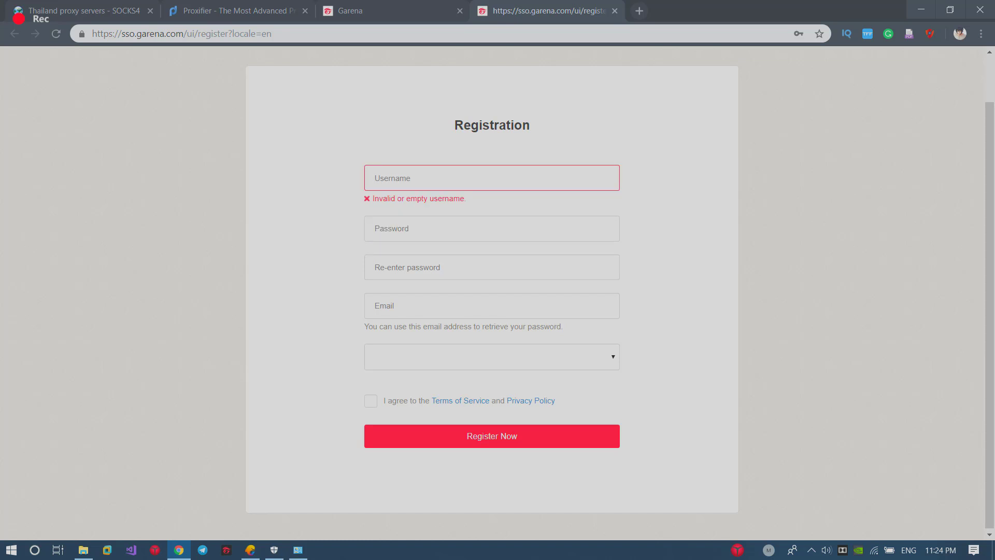
left_click(491, 178)
type("uihghj")
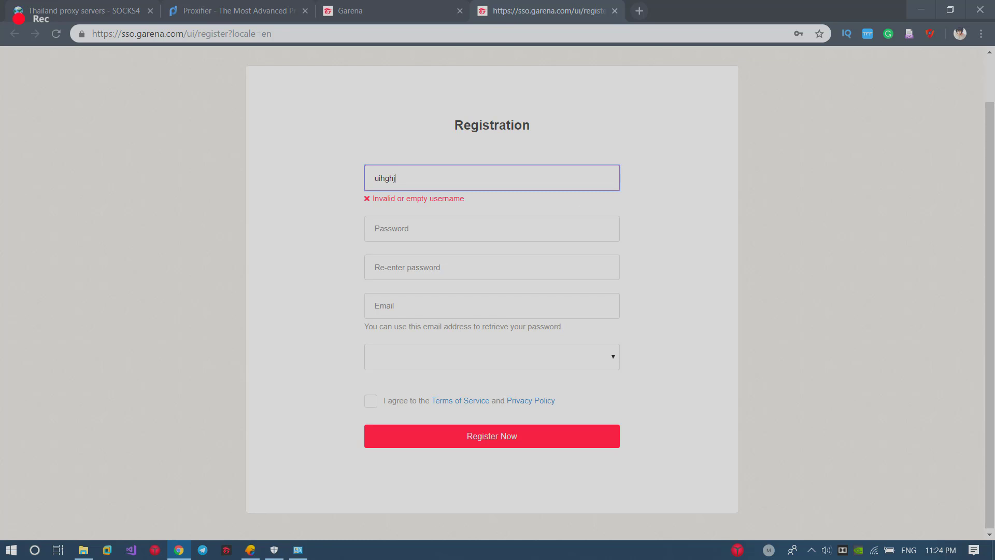
type("g")
mouse_move(400, 178)
left_mouse_down()
mouse_move(374, 178)
mouse_move(396, 177)
left_mouse_up()
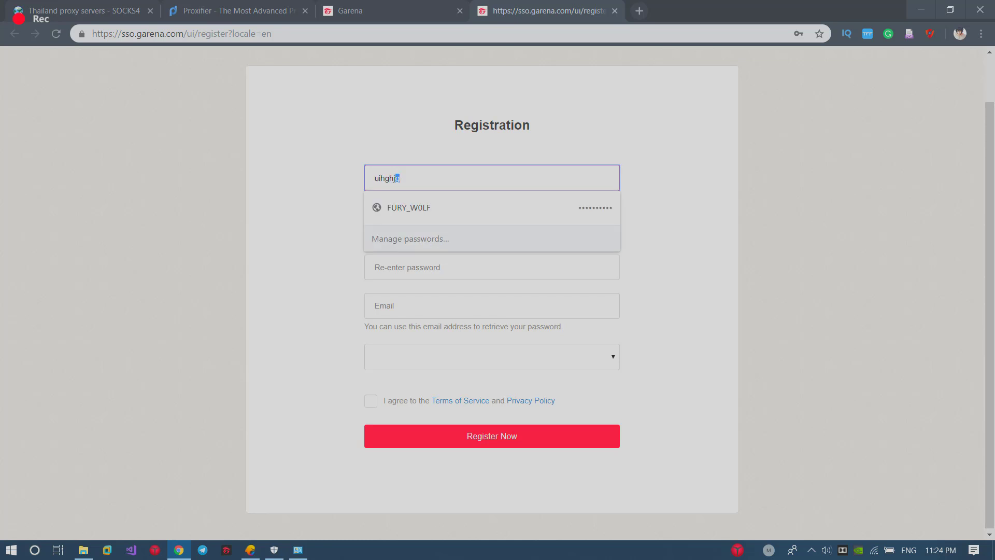
key("shift+Left")
key("shift+Left")
key("shift+Left")
key("shift+Left")
key("shift+Left")
key("shift+Left")
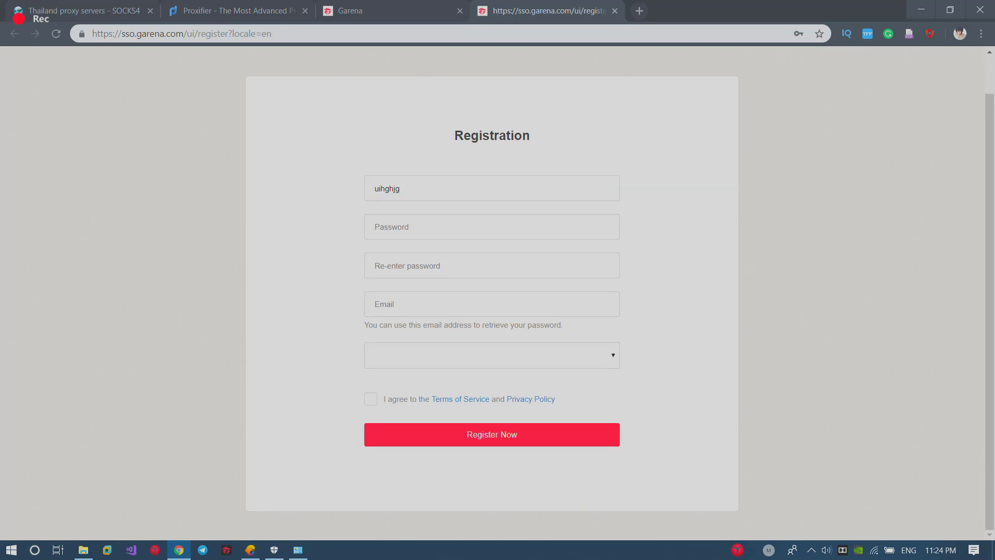
Replace the trial username with a person's first name and have its availability checked.
double_click(387, 188)
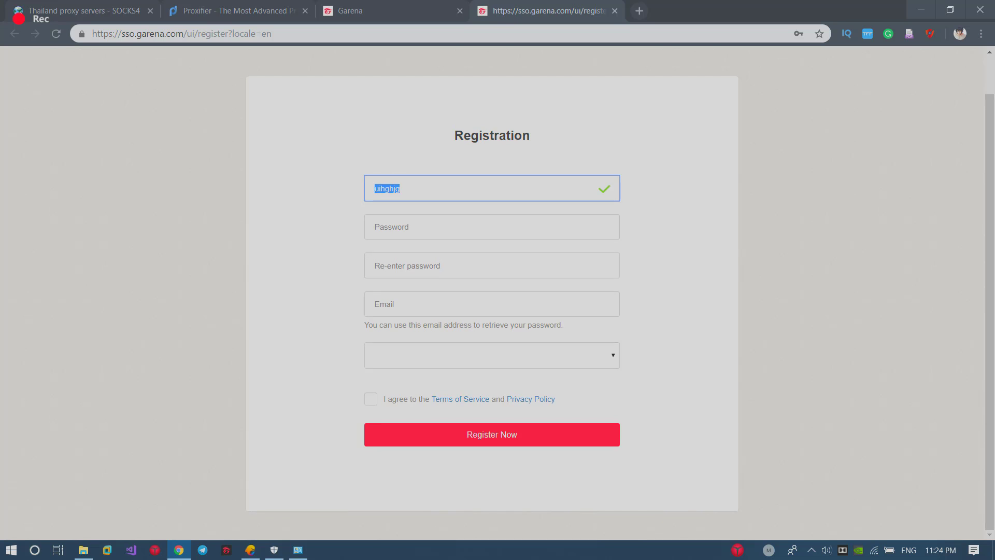
left_click(399, 189)
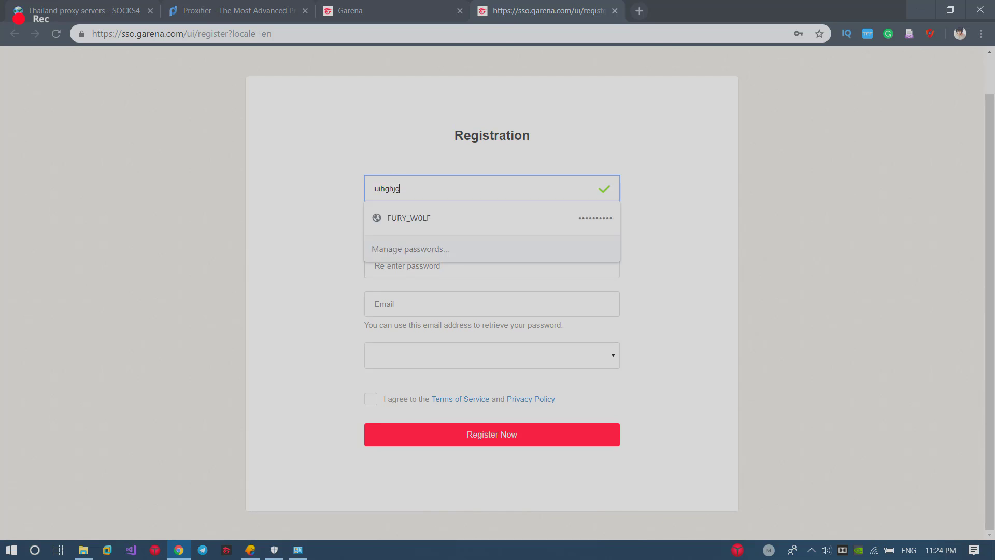
key("BackSpace")
key("BackSpace")
key("BackSpace")
key("BackSpace")
key("BackSpace")
key("BackSpace")
key("BackSpace")
type("M")
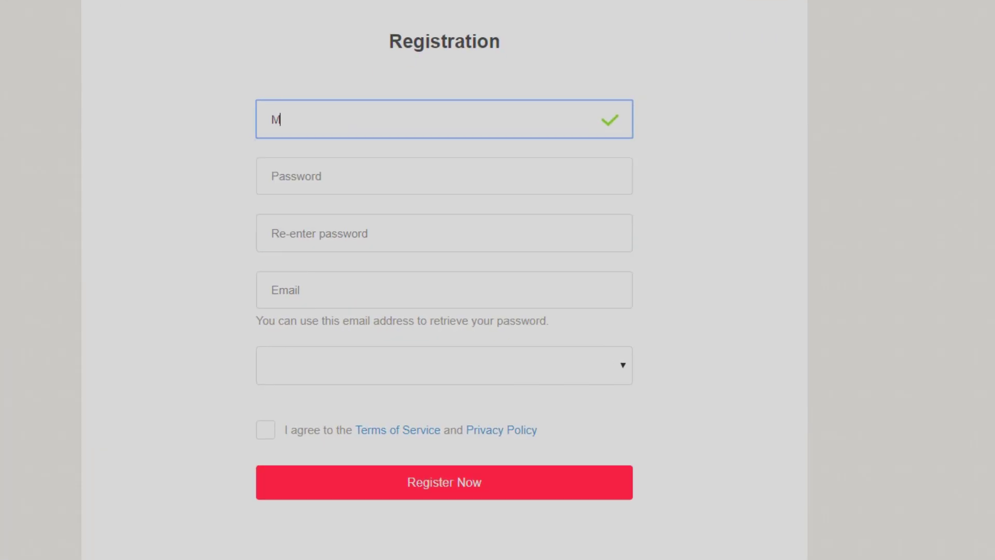
type("uhamad")
key("Tab")
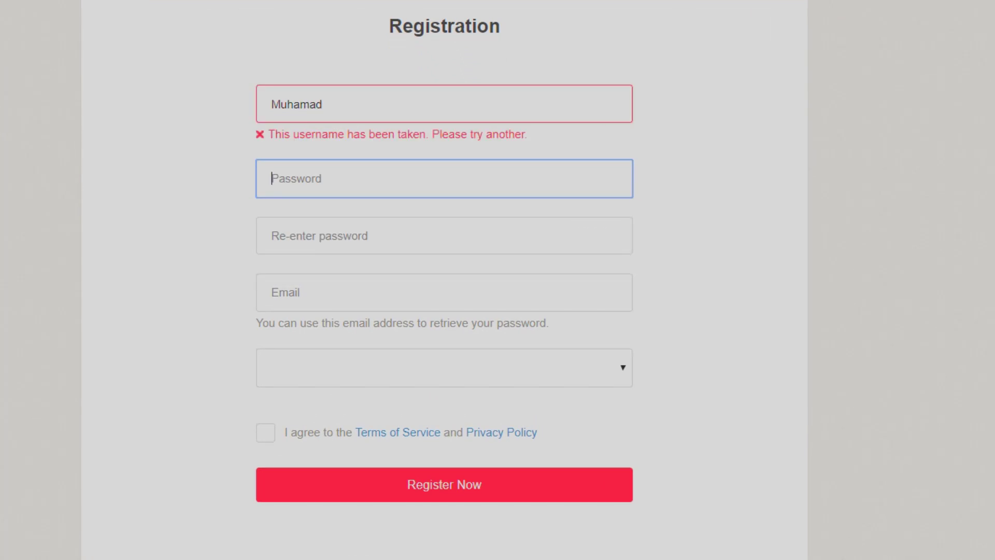
key("shift+Tab")
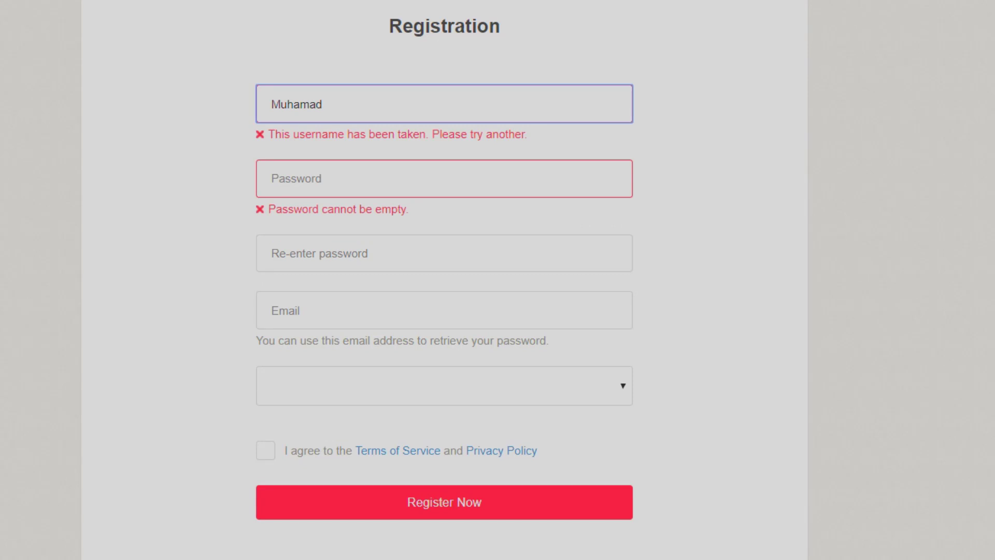
Review the username message and go through the password, password confirmation and email fields.
left_click_drag(426, 135, 401, 134)
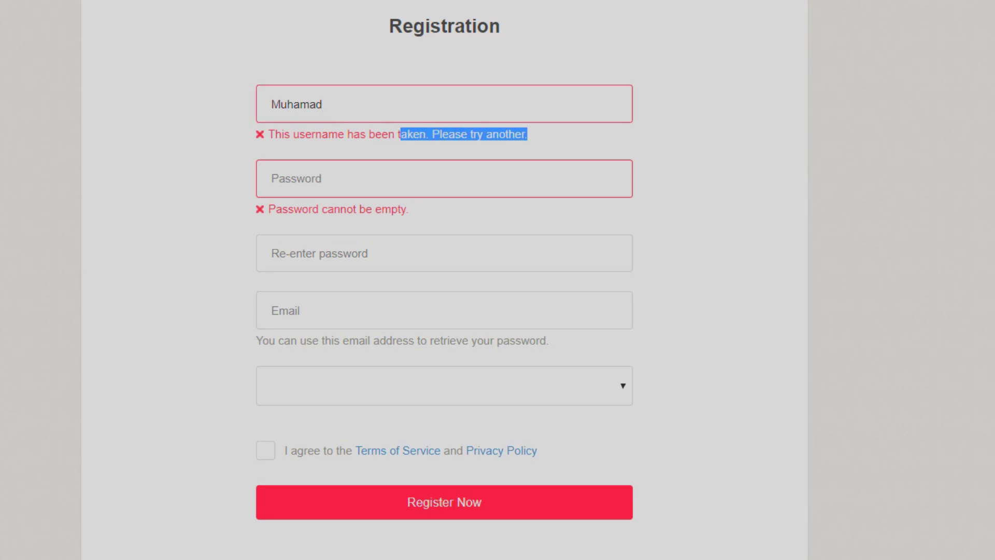
left_click_drag(337, 104, 271, 104)
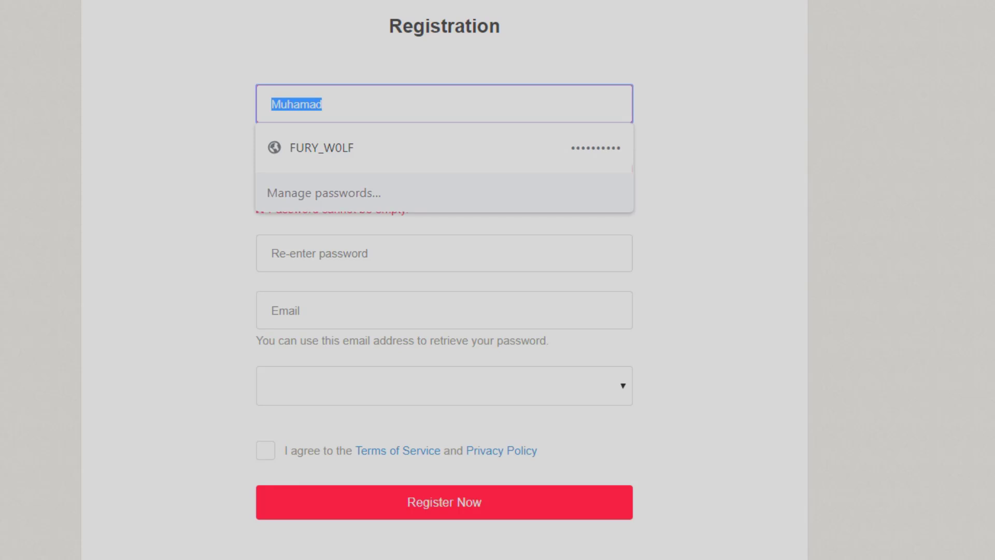
left_click(322, 104)
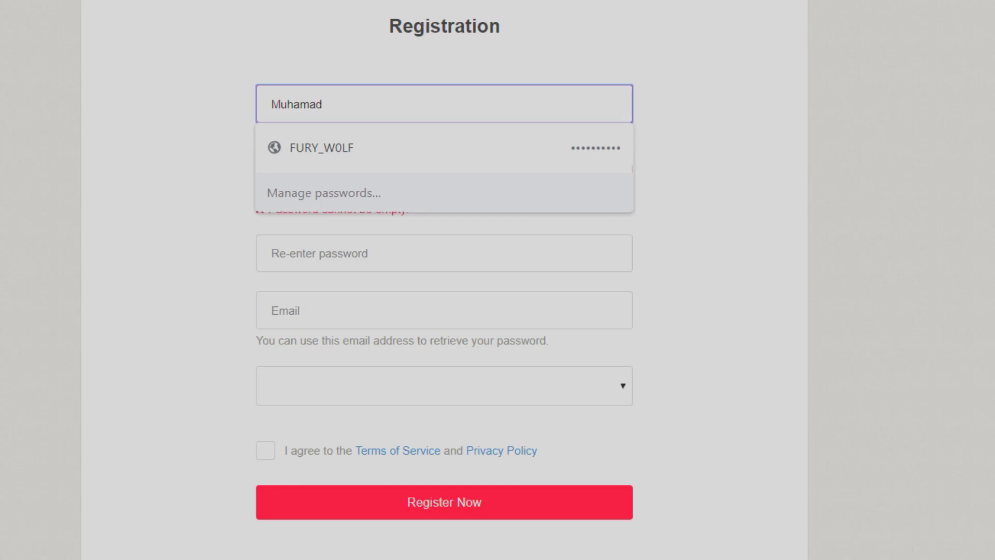
left_click(271, 178)
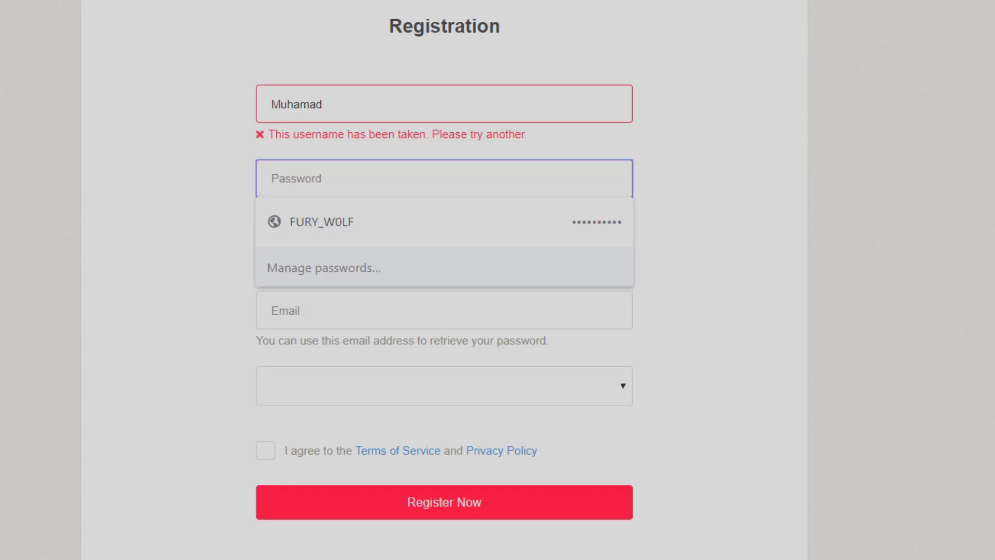
left_click(271, 254)
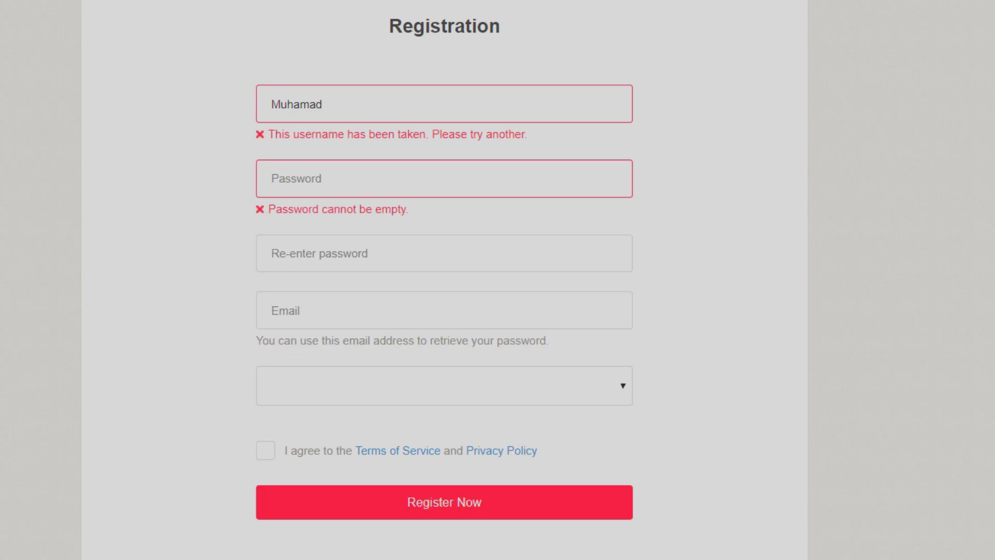
left_click(272, 310)
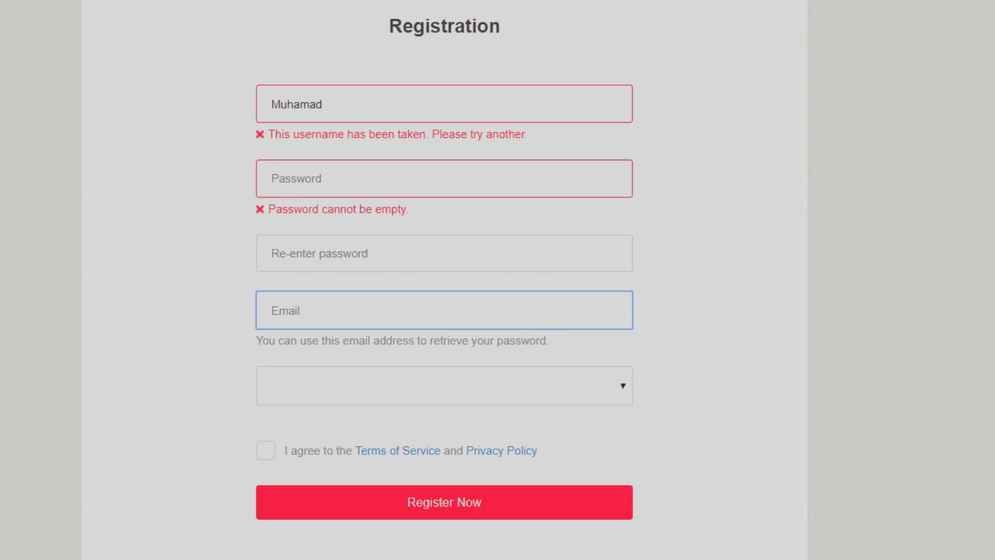
Look at the country list without choosing a country, and agree to the Terms of Service and Privacy Policy.
left_click(444, 385)
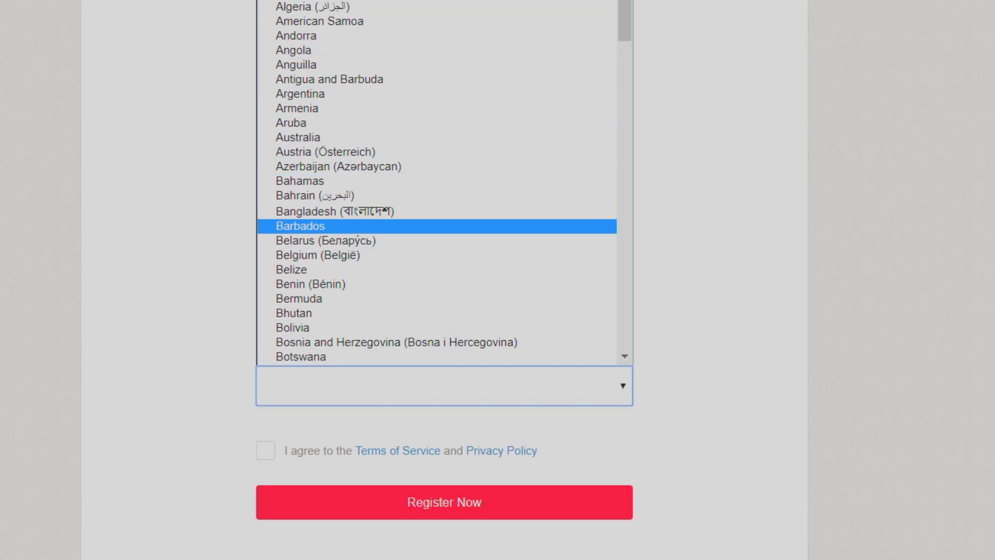
key("Escape")
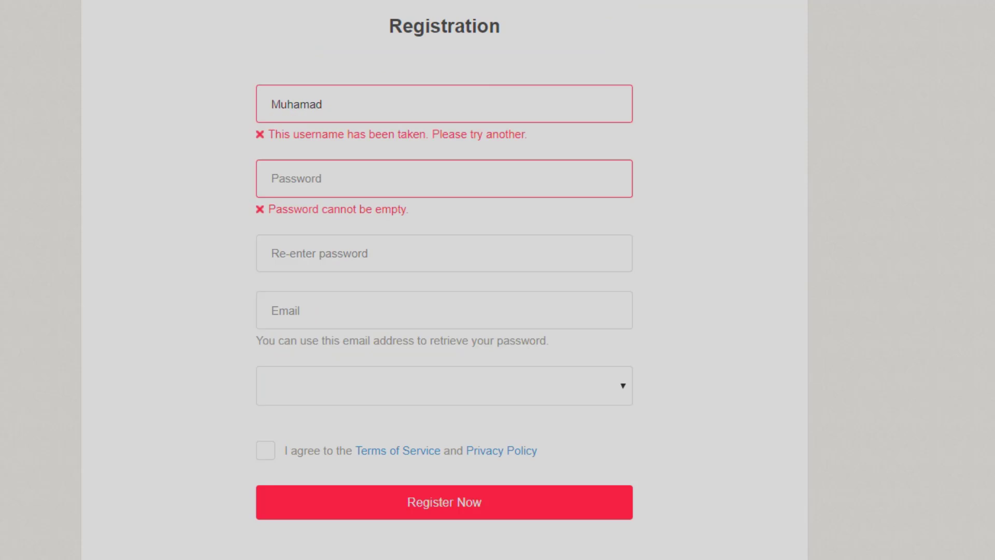
left_click(265, 450)
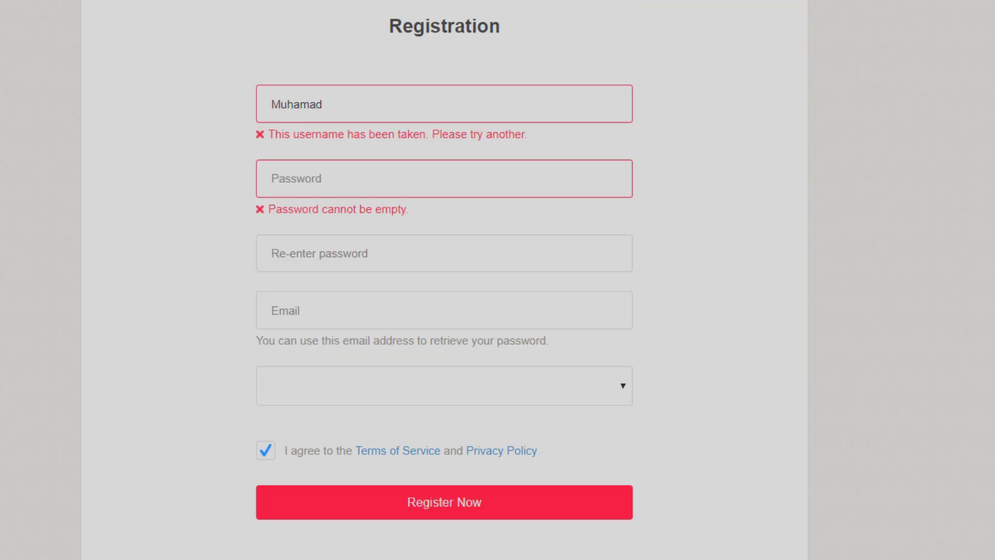
Request the Garena PC installer from the Platforms page of the Garena site and cancel the duplicate download.
key("ctrl+shift+Tab")
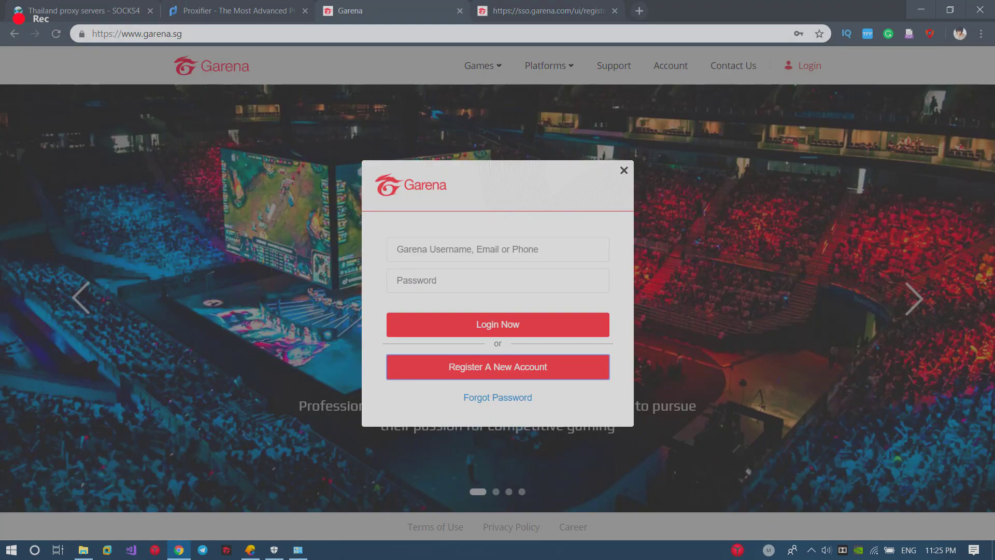
left_click(624, 170)
mouse_move(549, 65)
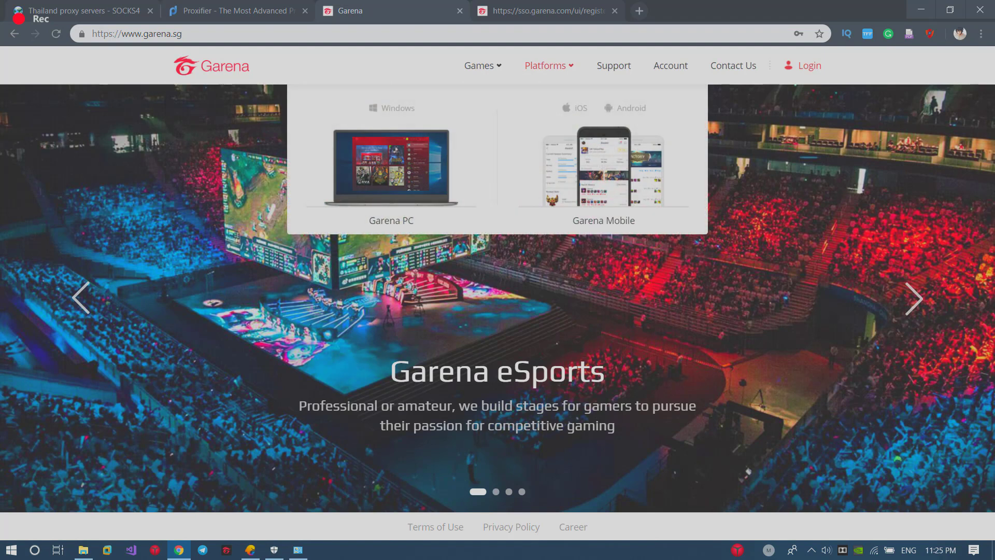
left_click(391, 220)
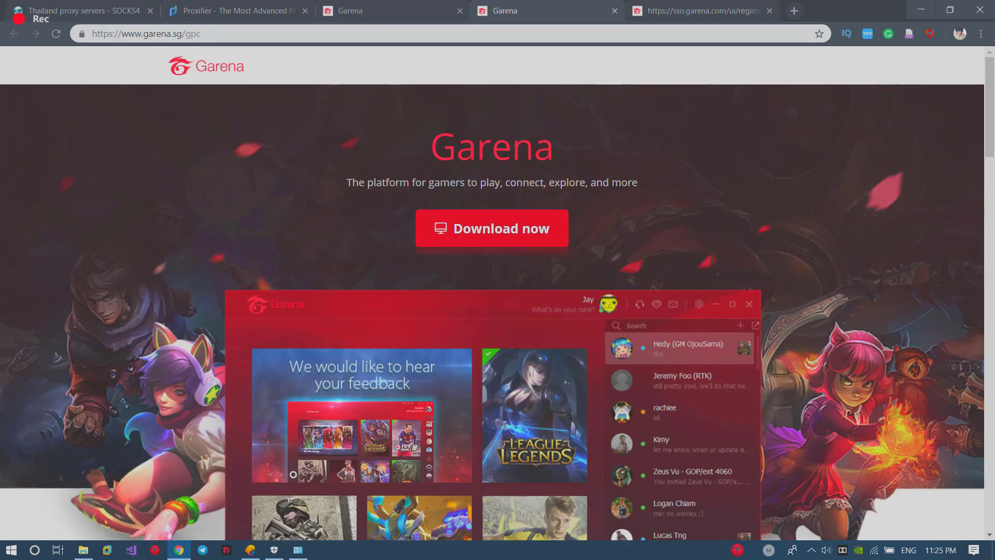
left_click(492, 228)
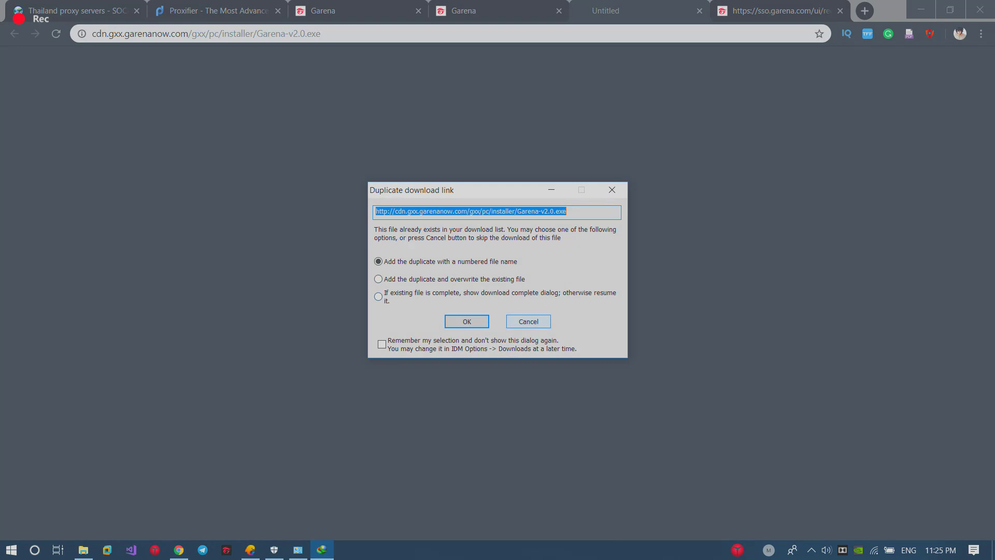
left_click(528, 321)
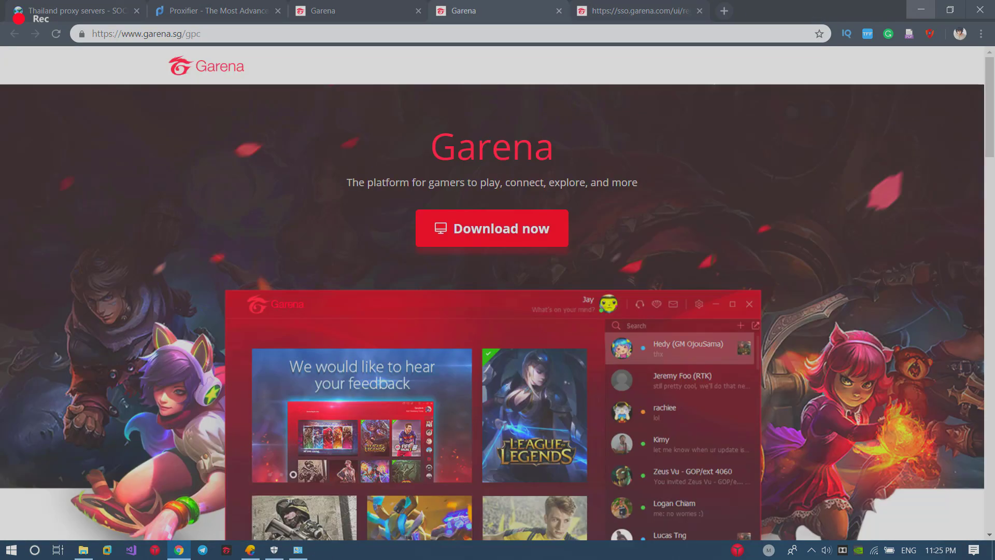
Launch the Garena desktop client and log in with the saved account.
left_click(922, 9)
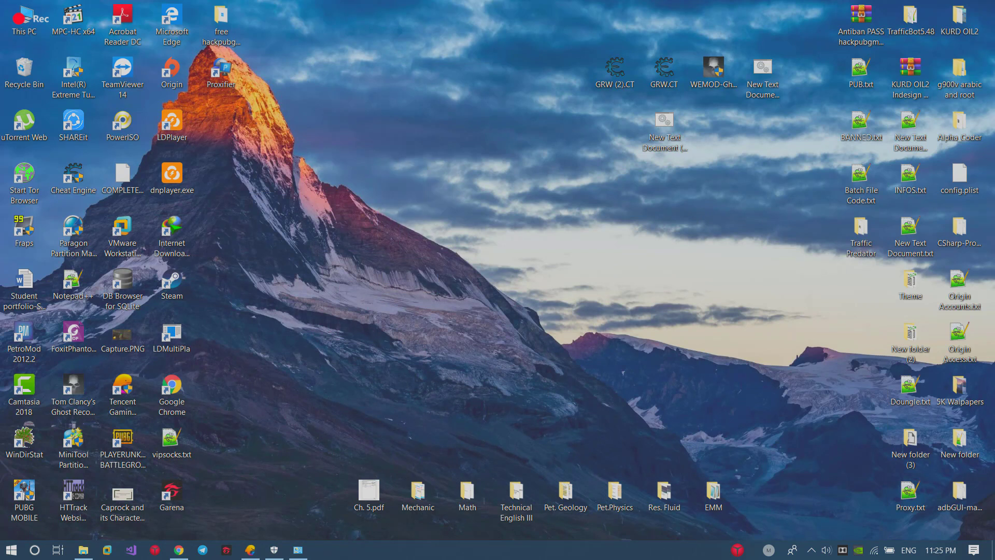
left_click(172, 495)
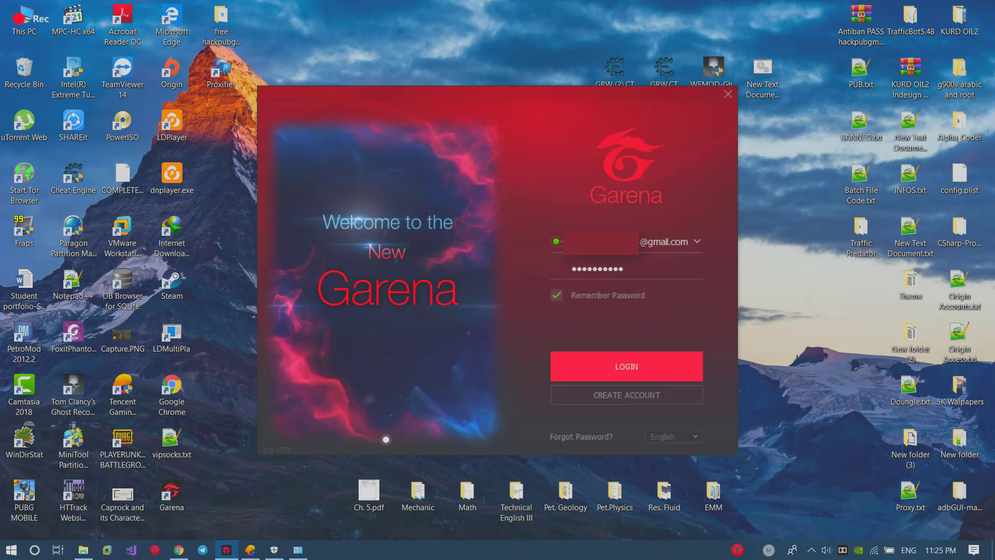
left_click(697, 242)
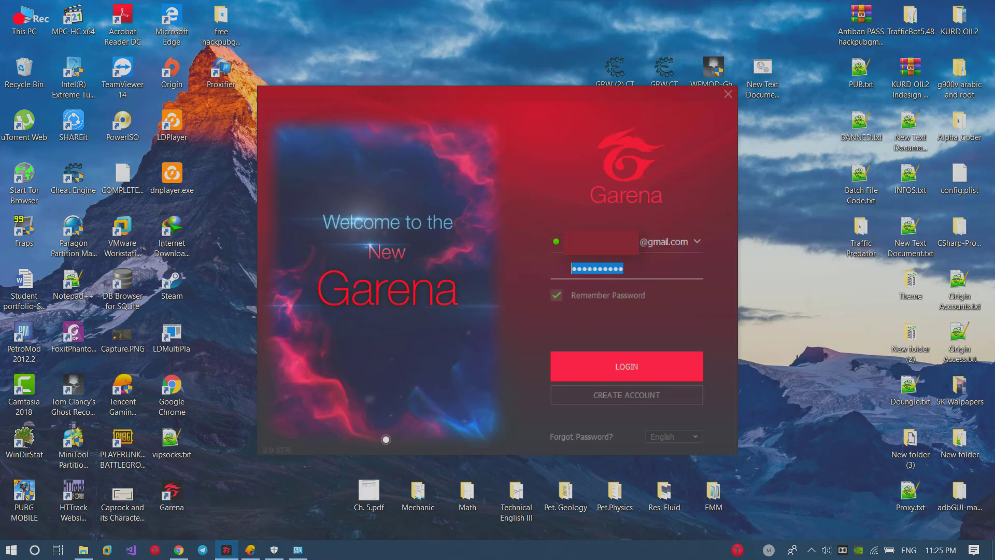
key("Return")
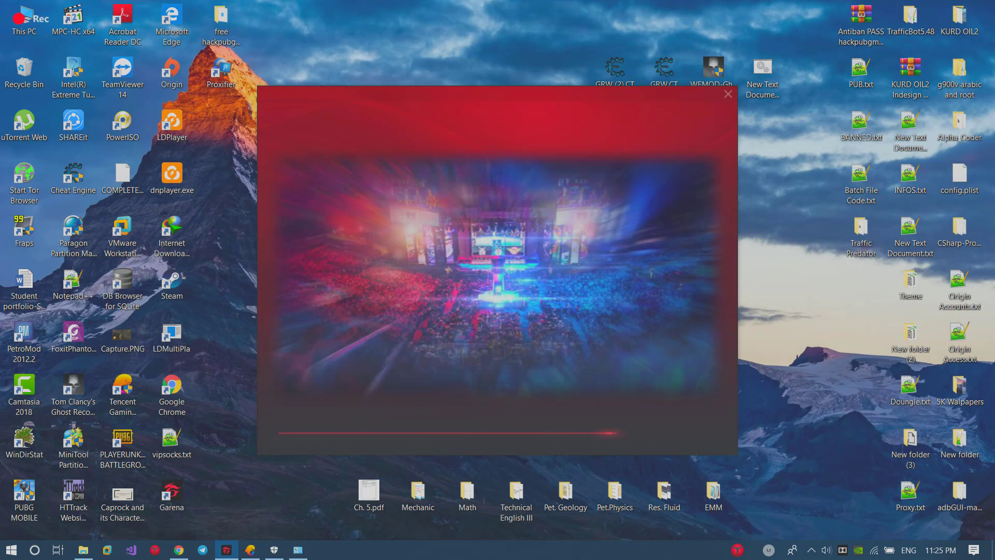
left_click(179, 550)
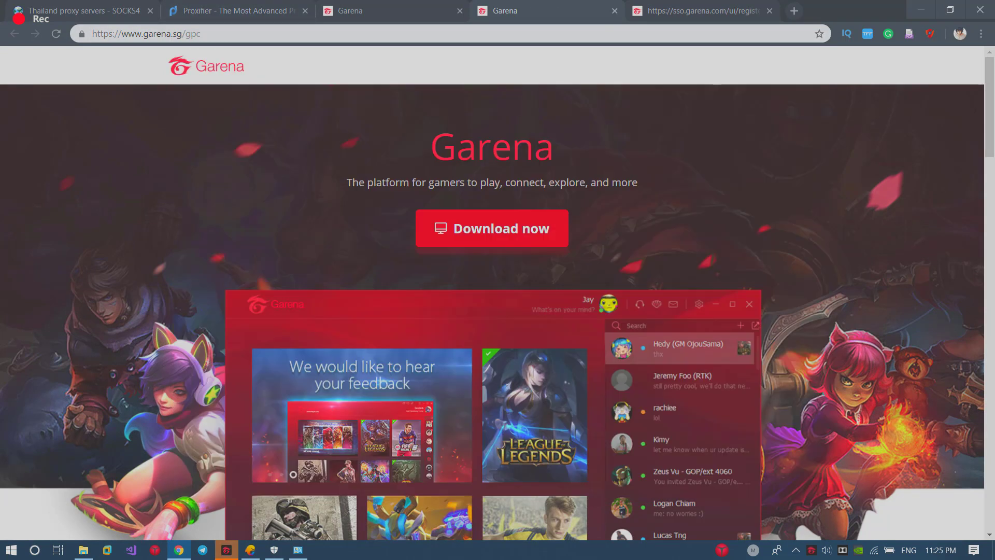
left_click(921, 10)
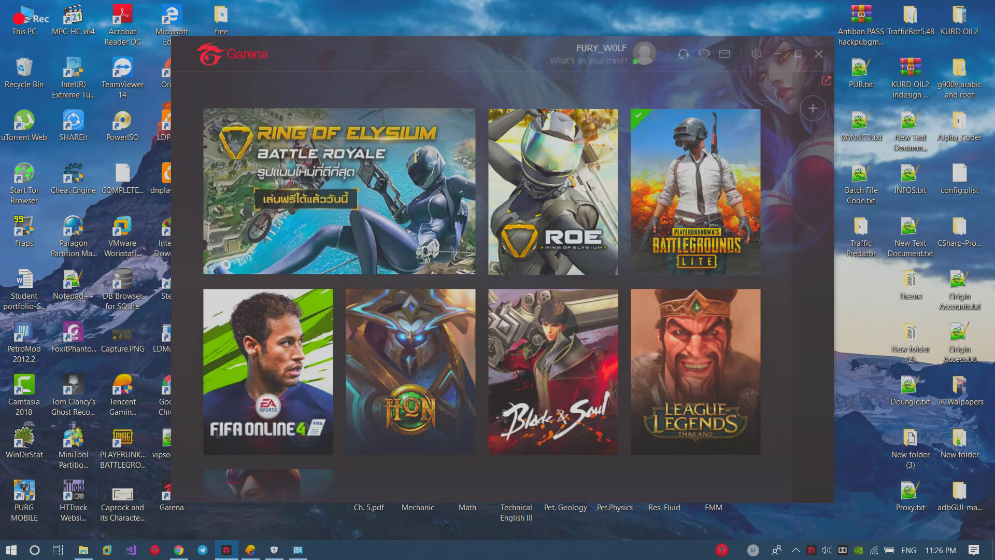
left_click_drag(504, 53, 534, 62)
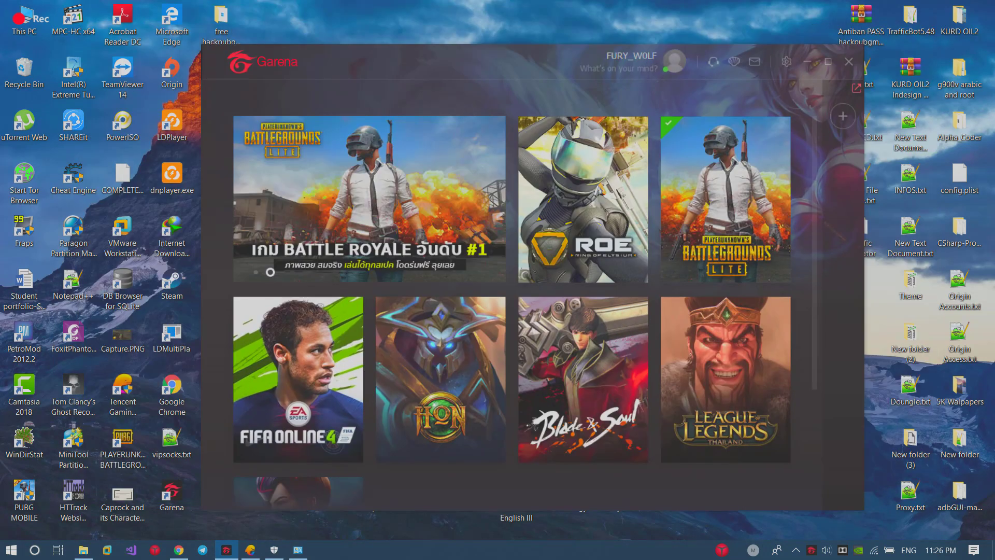
left_click(786, 61)
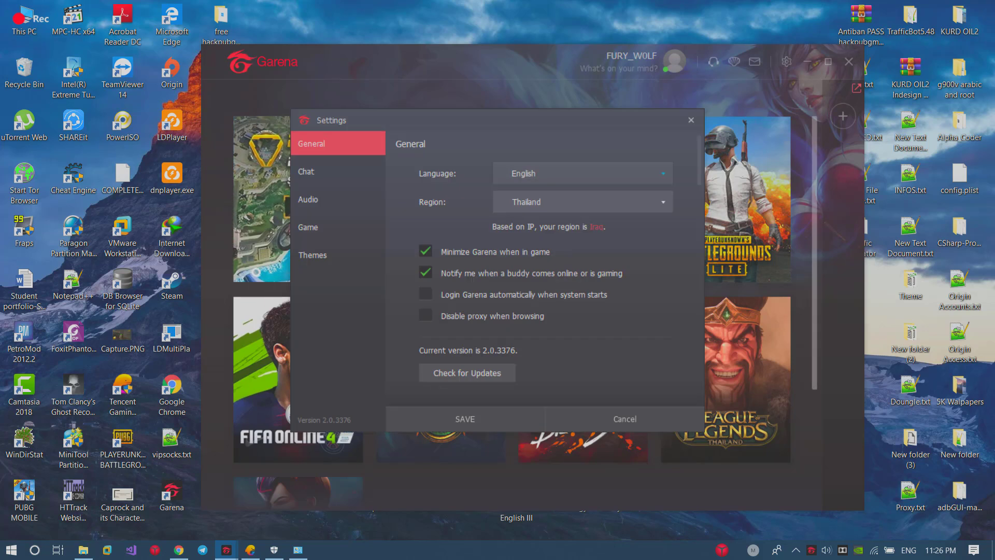
left_click(583, 202)
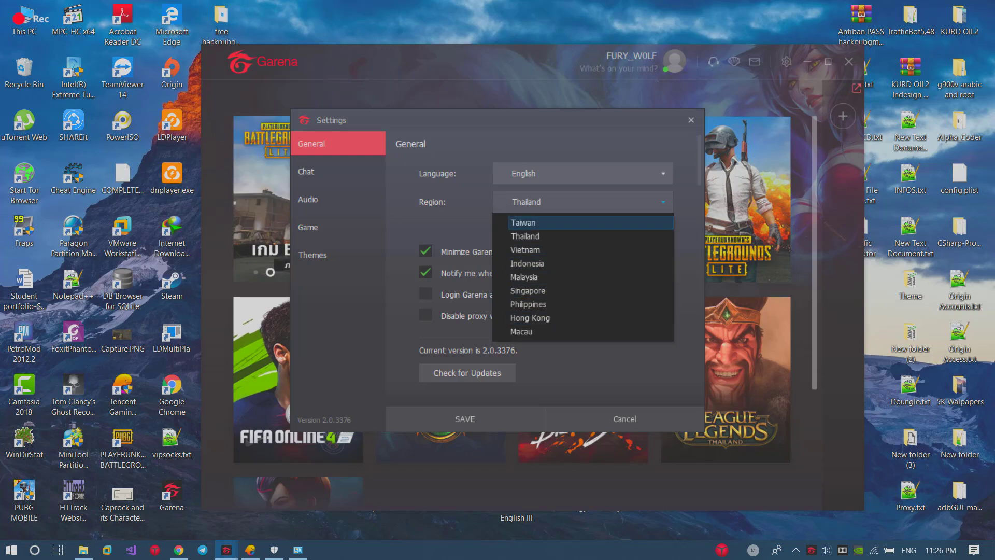
left_click(523, 222)
left_click(583, 202)
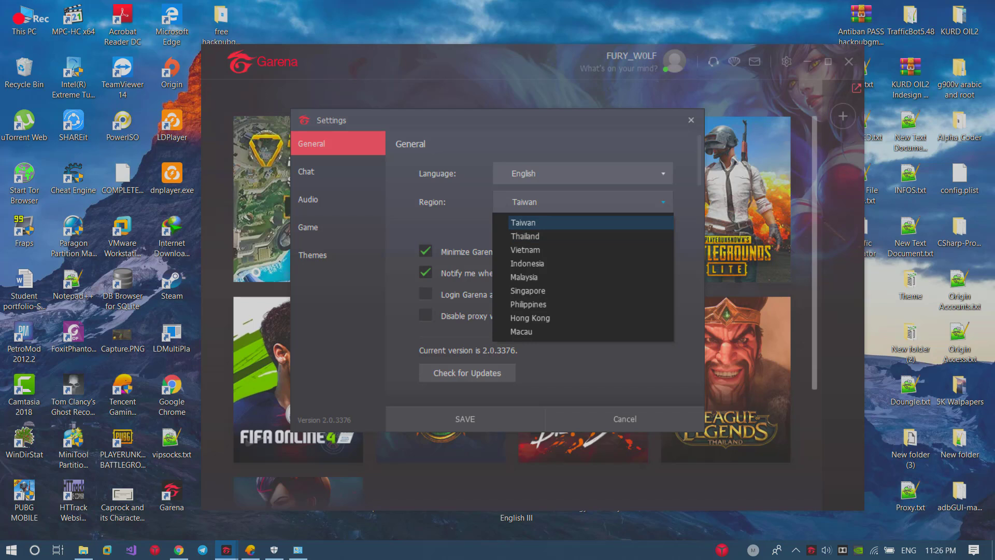
left_click(691, 120)
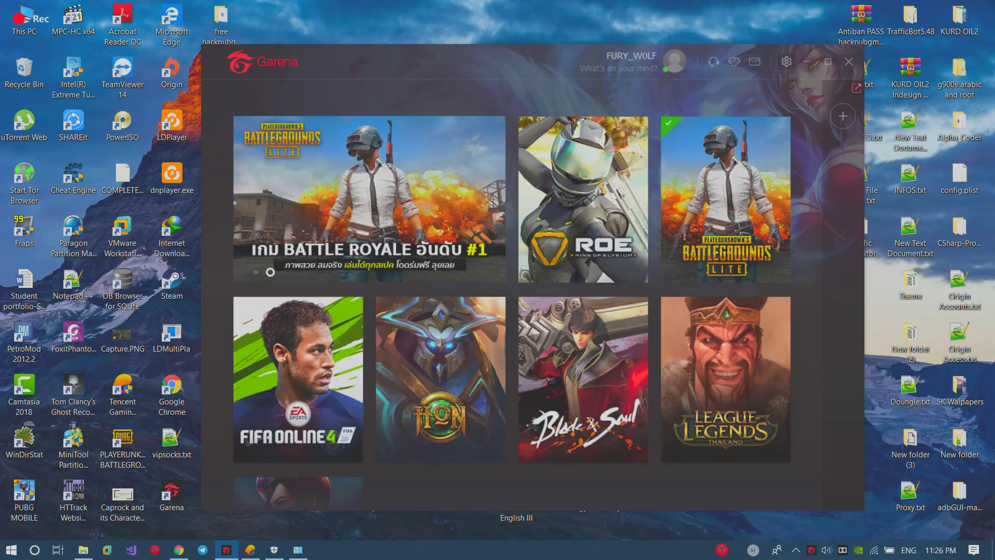
Save the Garena client's general settings with Thailand as the region, and open the PUBG LITE game page.
left_click(786, 61)
left_click(582, 202)
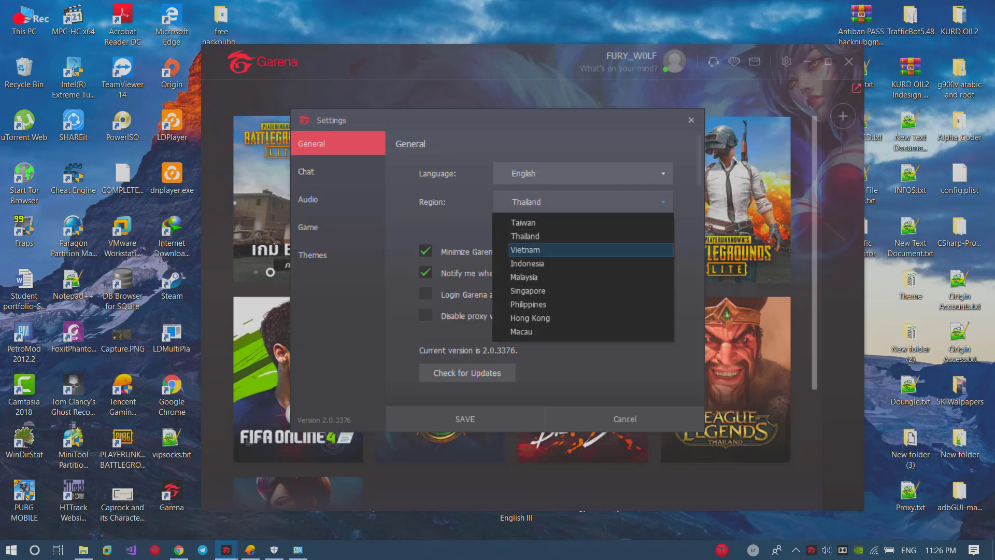
left_click(525, 236)
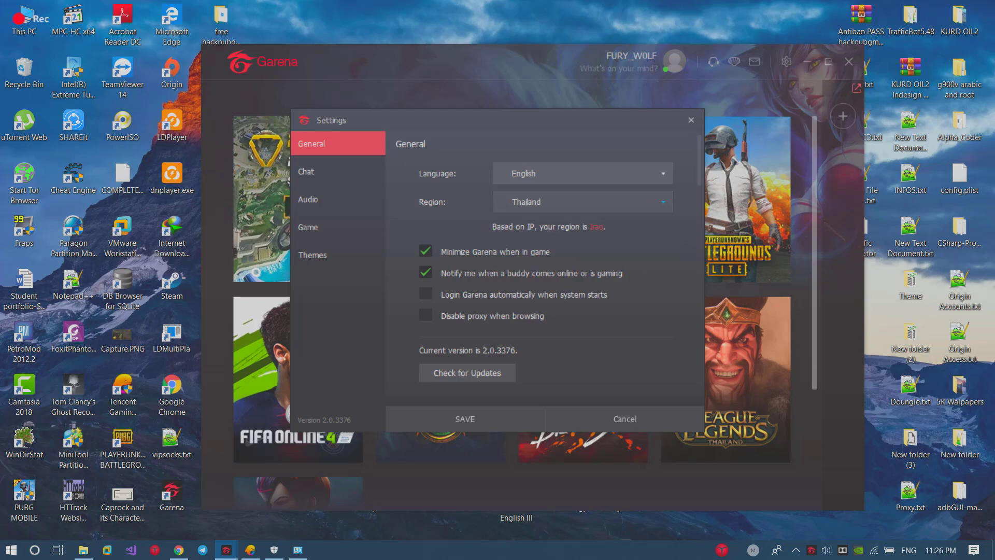
left_click(465, 419)
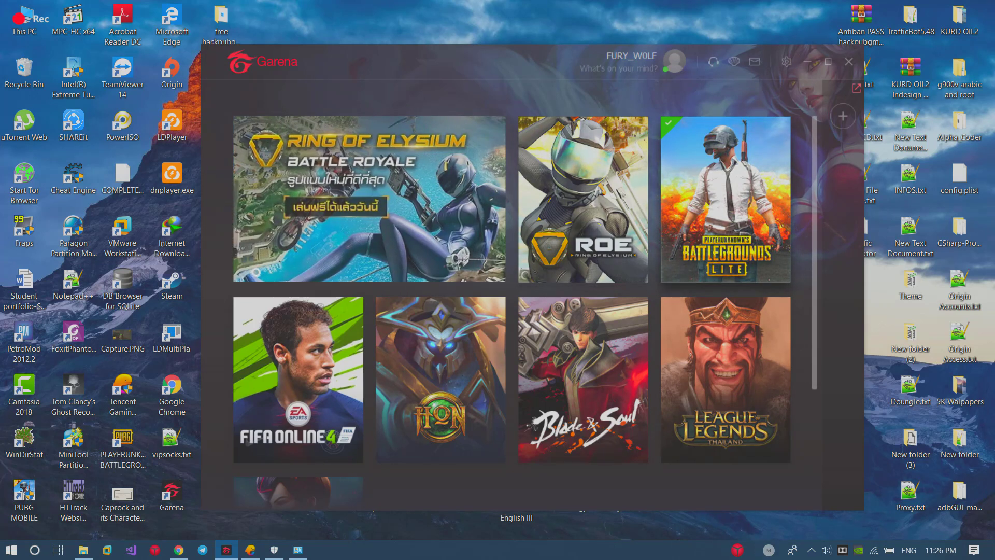
left_click(725, 199)
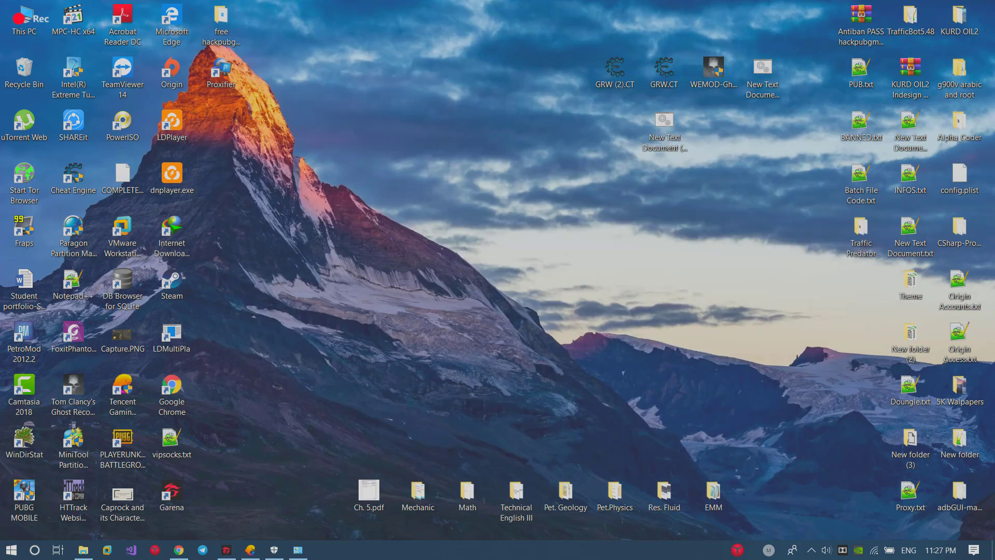
left_click_drag(442, 175, 684, 56)
left_click_drag(743, 42, 692, 168)
left_click_drag(787, 52, 591, 99)
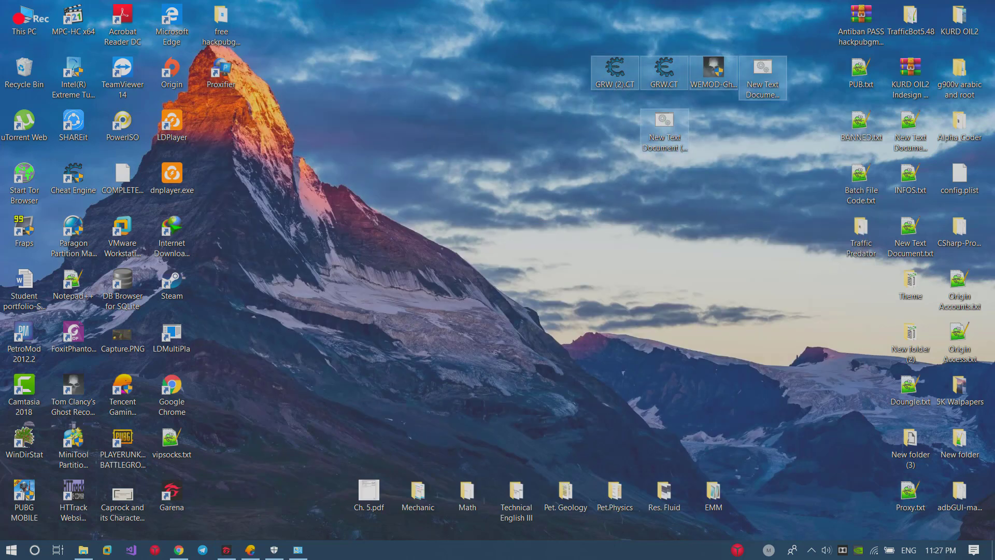
left_click_drag(786, 18, 534, 180)
Return to the PUBG LITE page in the Garena client and look at its About information.
left_click(226, 550)
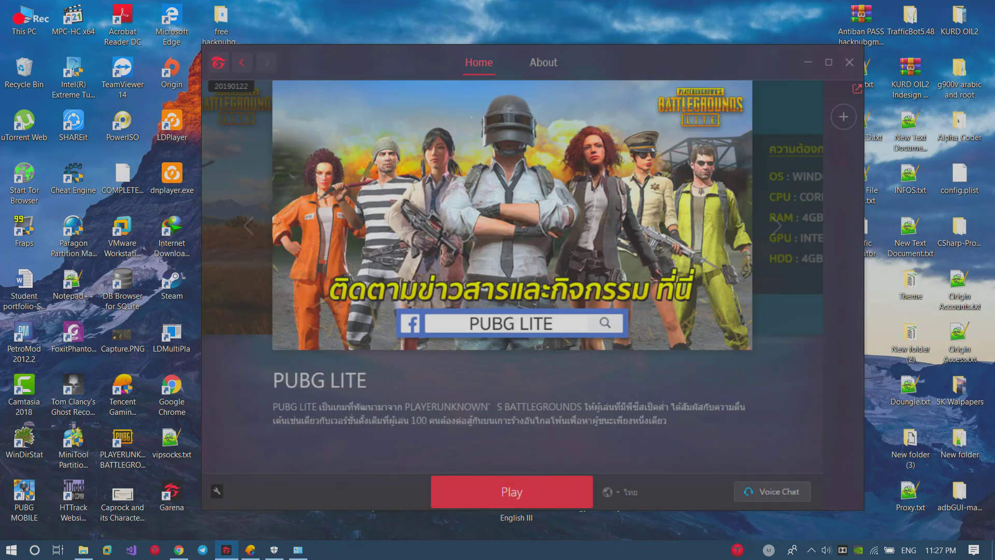
key("super+d")
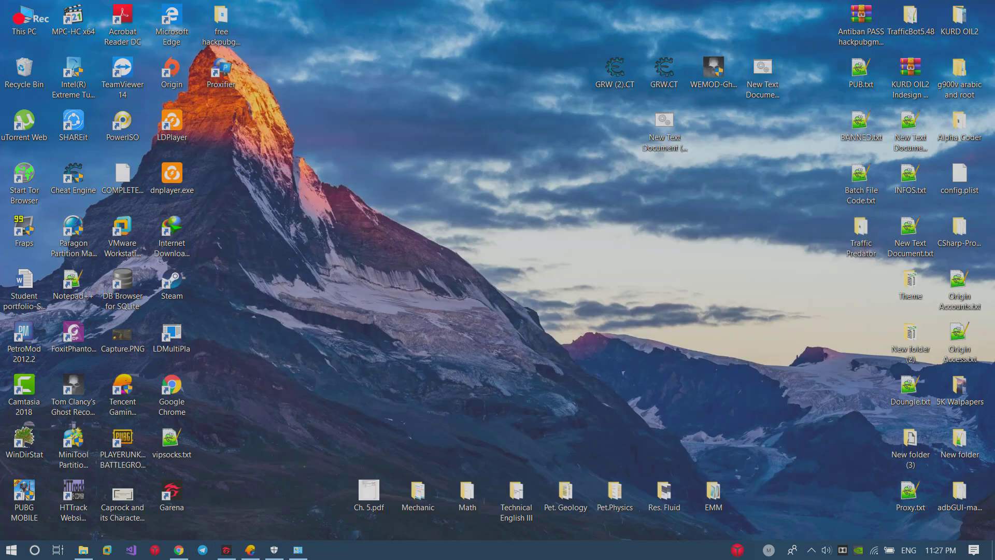
key("alt+Tab")
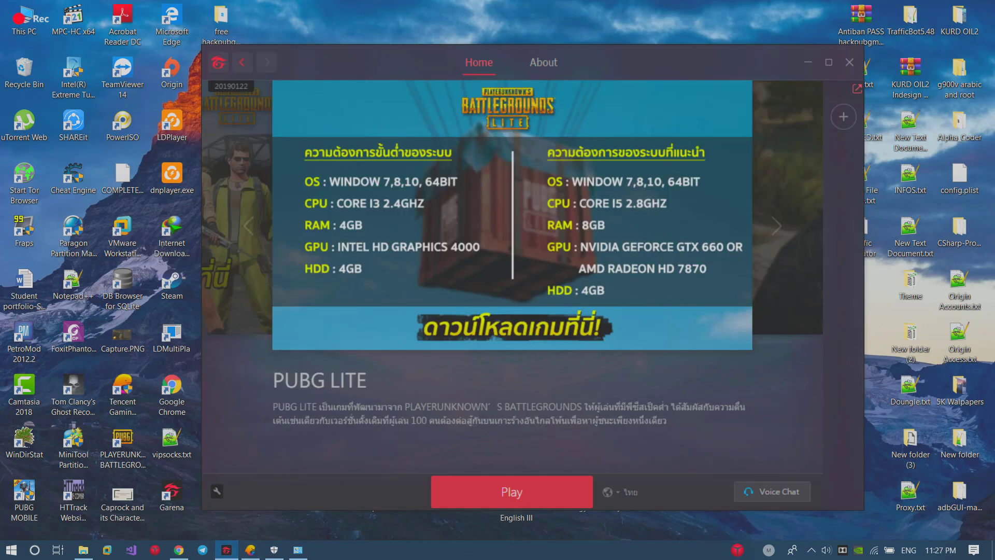
left_click(543, 62)
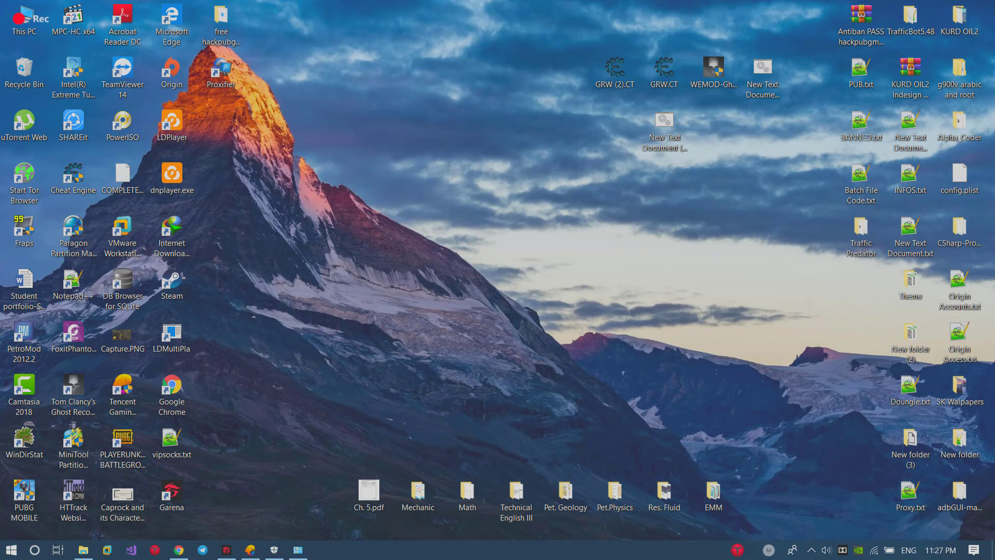
Search Control Panel for "tim", confirm (UTC+07:00) Bangkok, Hanoi, Jakarta as the system time zone, and close the window.
left_click(298, 550)
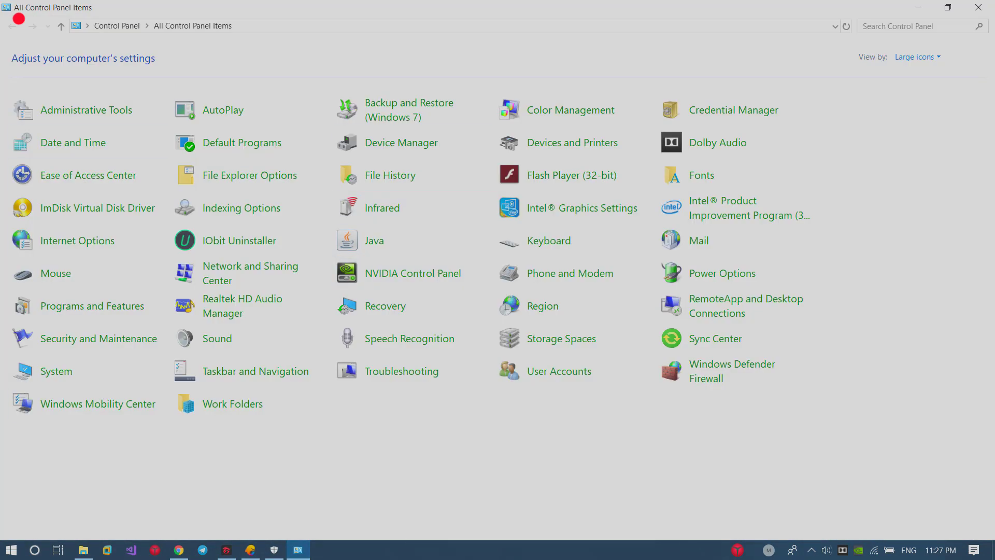
type("tim")
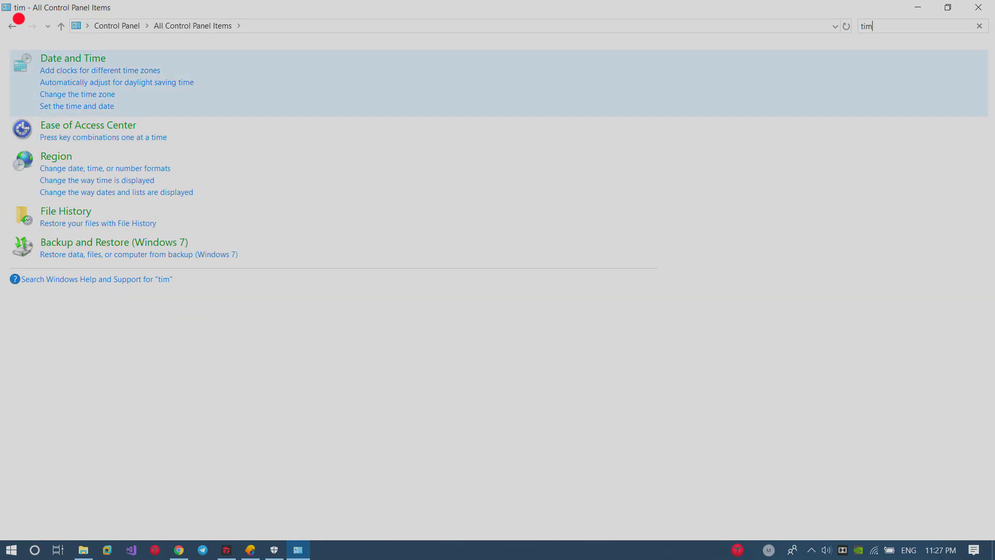
left_click(78, 94)
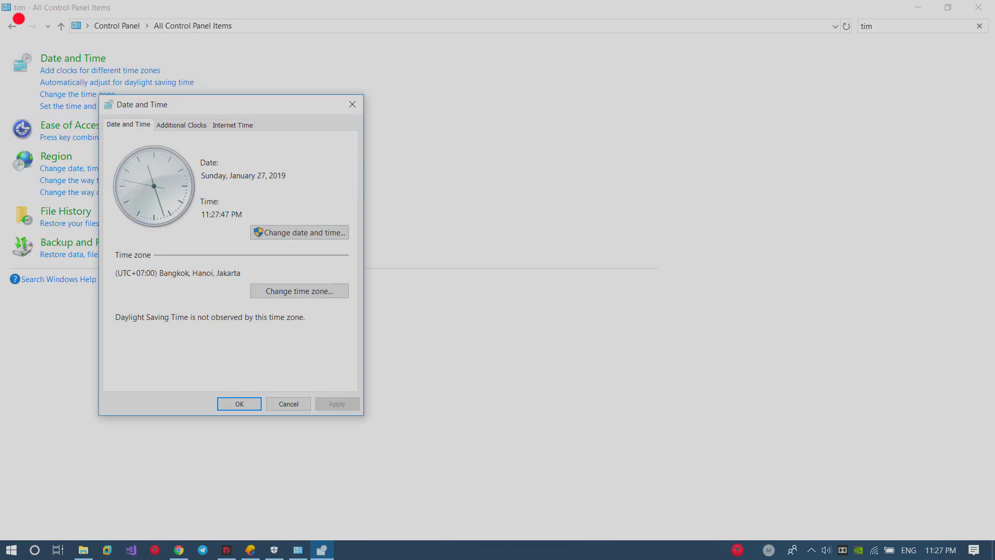
left_click(300, 291)
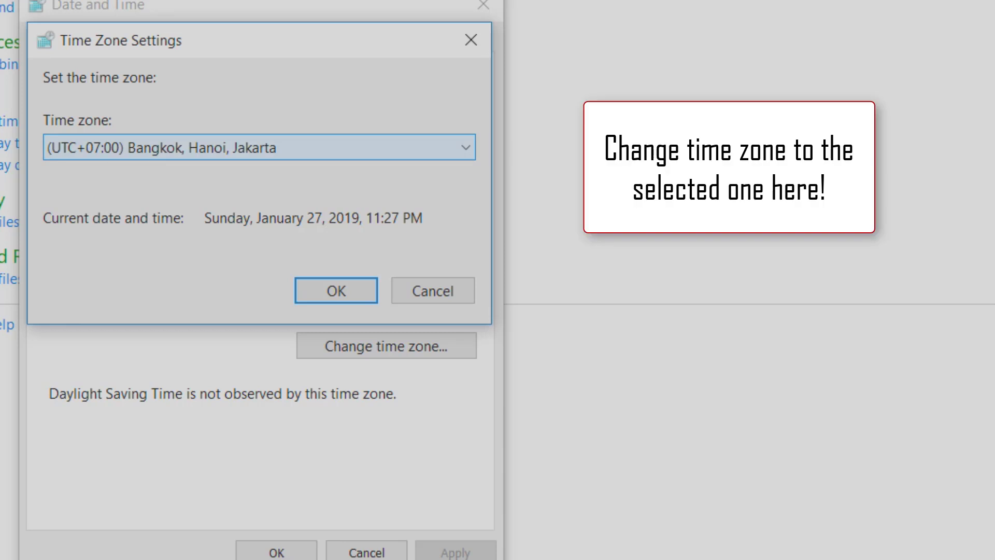
key("Return")
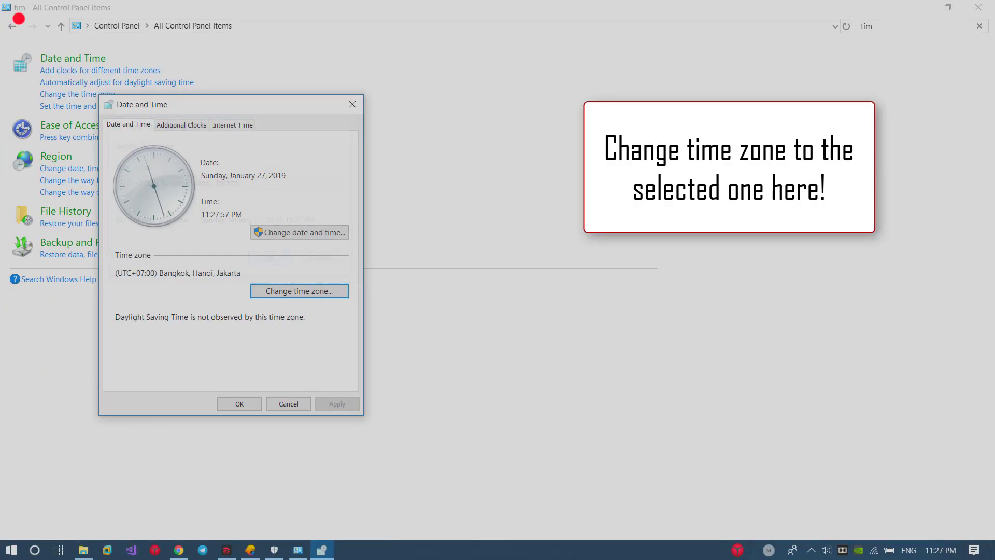
key("Escape")
left_click(979, 8)
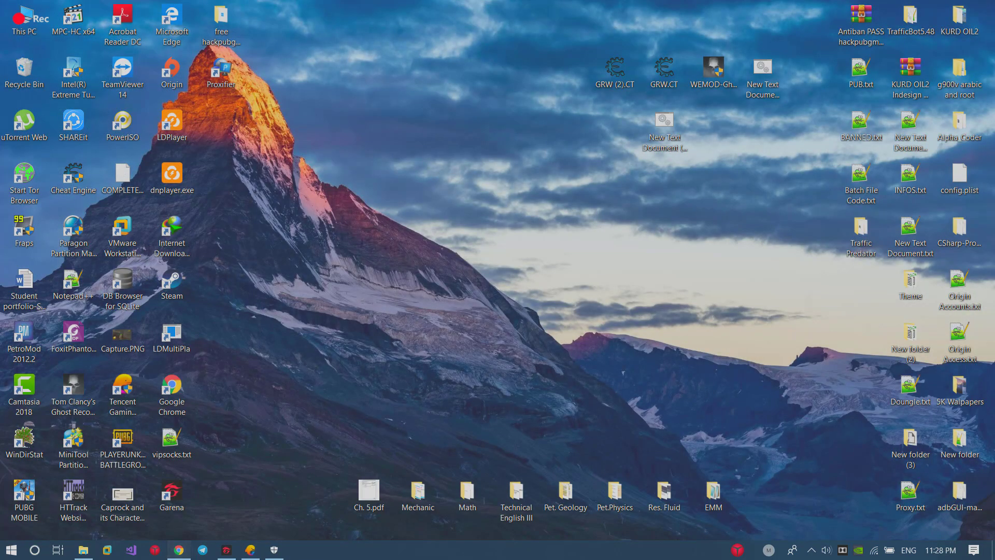
Switch to Chrome and look over the open proxy list, Garena and Proxifier pages, including Proxifier's download options at proxifier.com.
left_click(179, 550)
left_click(83, 11)
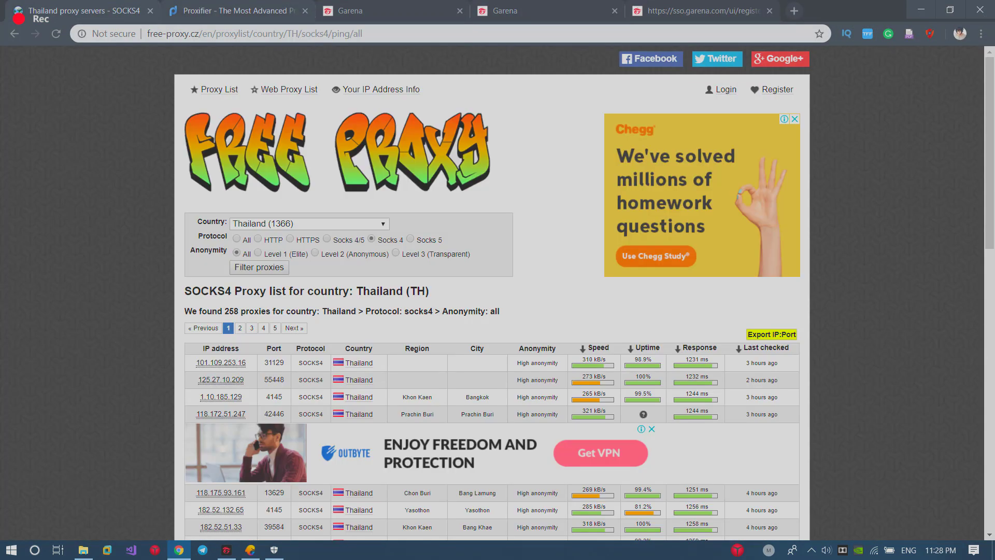
key("ctrl+Tab")
key("ctrl+Tab")
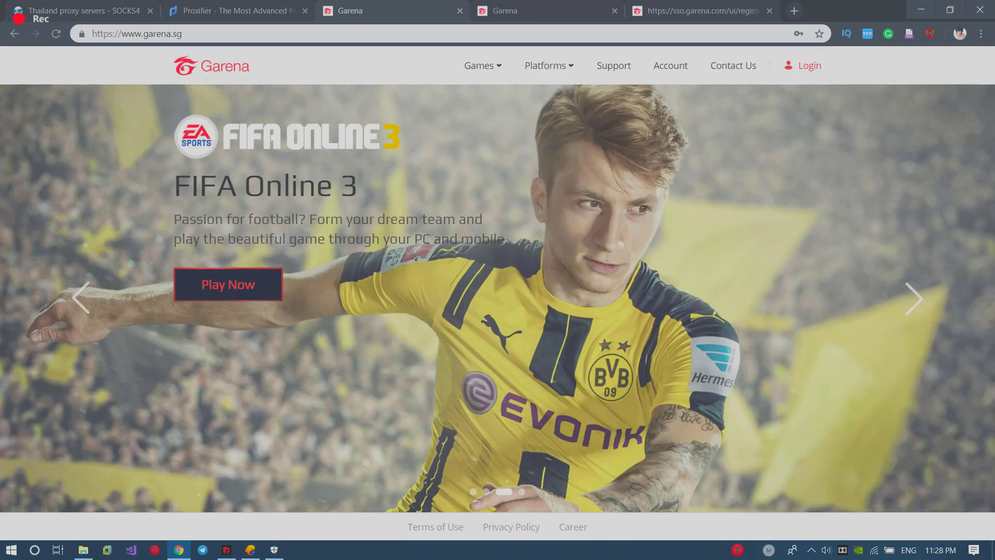
key("ctrl+shift+Tab")
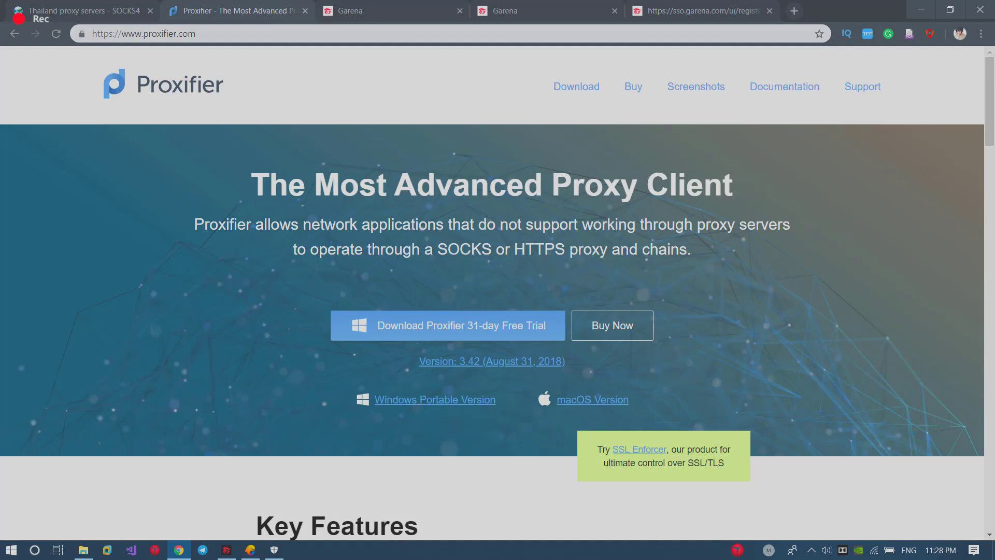
key("ctrl+l")
mouse_move(92, 33)
left_mouse_down()
mouse_move(196, 33)
mouse_move(92, 33)
left_mouse_up()
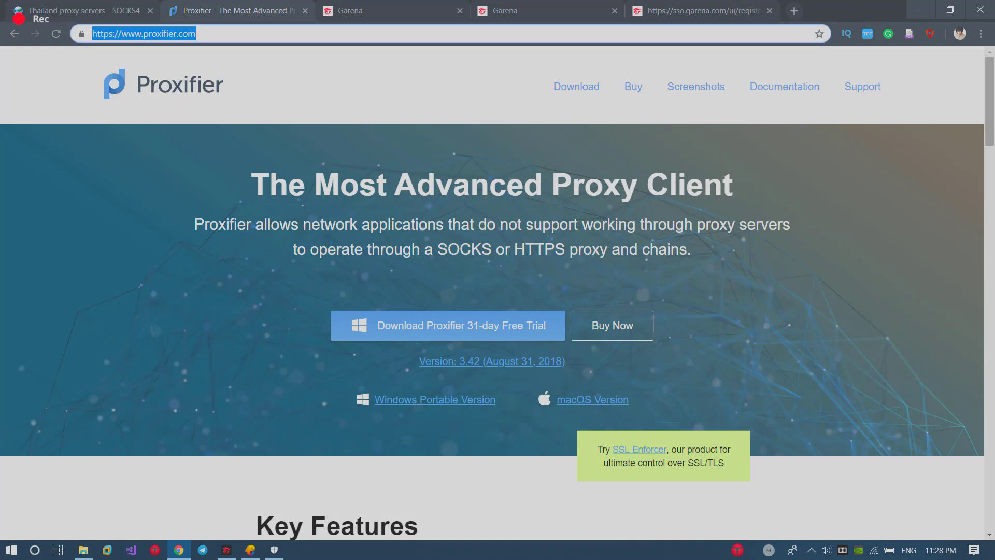
mouse_move(989, 101)
left_mouse_down()
mouse_move(990, 134)
mouse_move(989, 120)
left_mouse_up()
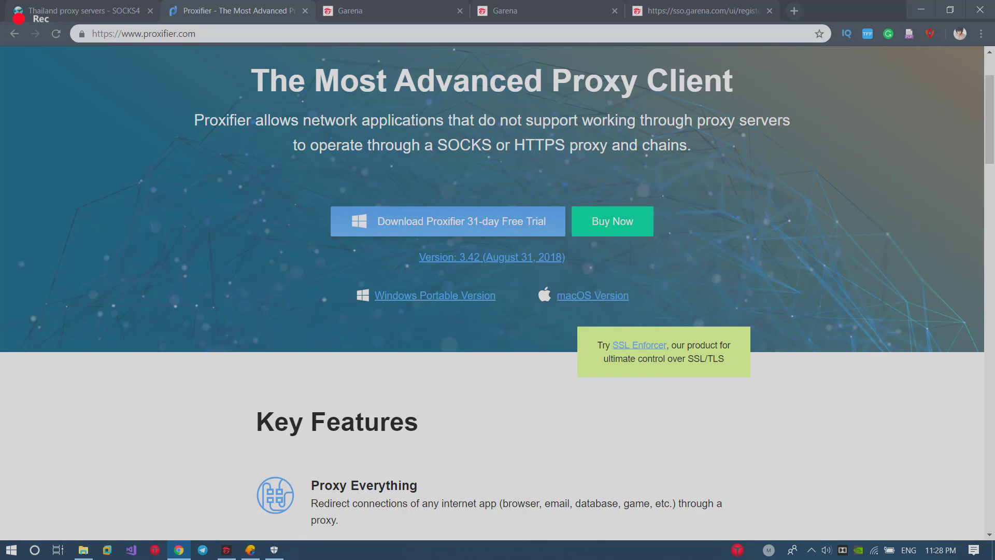
scroll(493, 280, "up", 2)
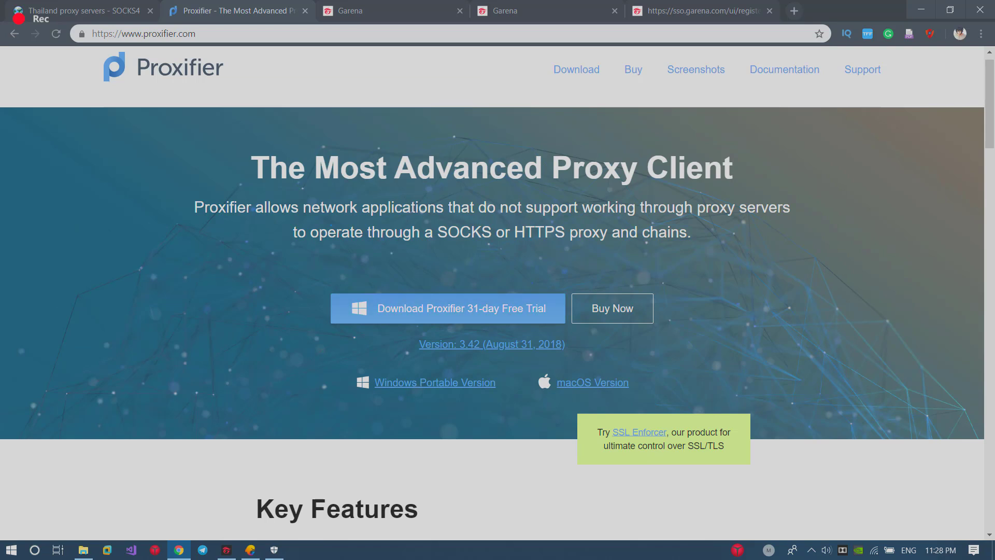
left_click(922, 10)
Start ProxifierSetup.exe from the Programs folder in Downloads, and exit the setup wizard without installing.
double_click(24, 21)
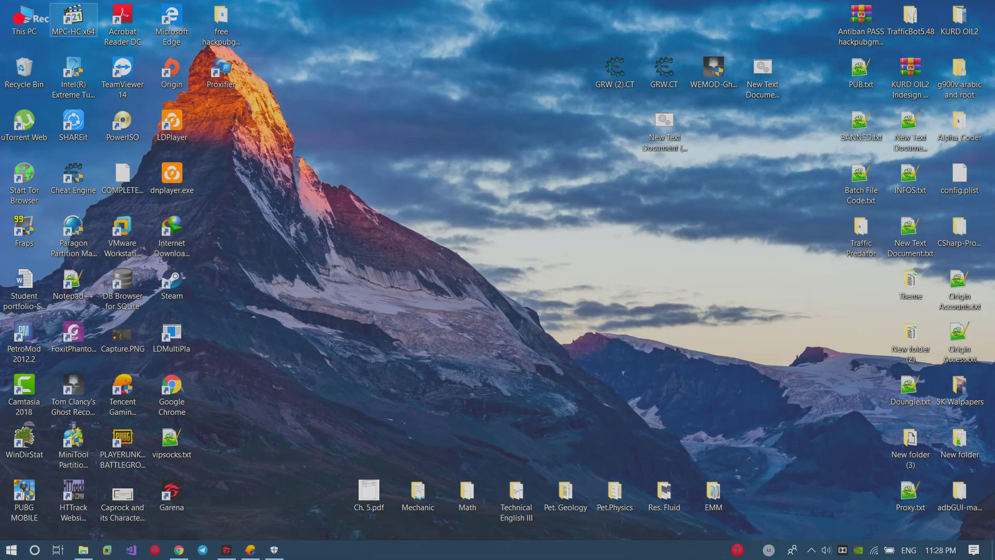
left_click(230, 230)
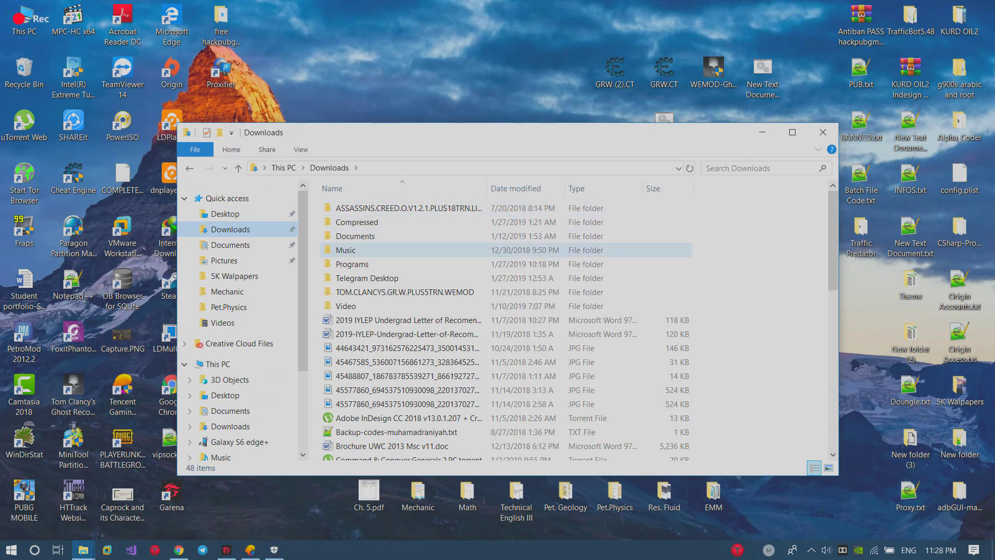
double_click(358, 222)
left_click(190, 168)
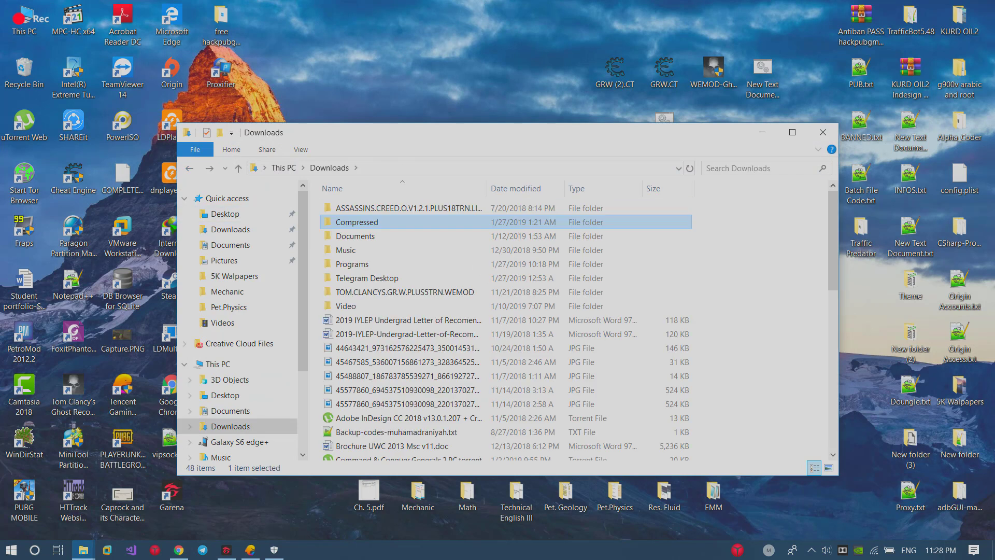
double_click(358, 264)
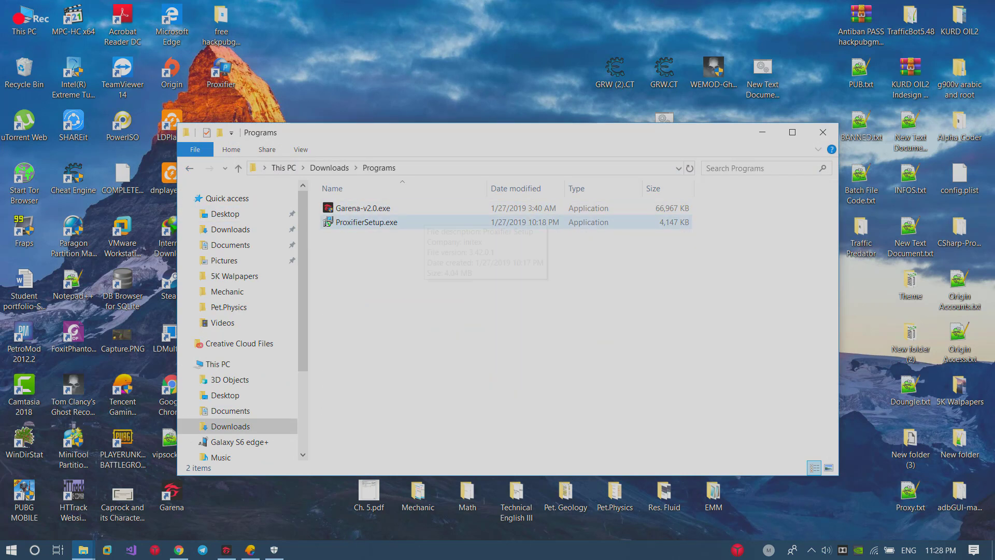
left_click(366, 223)
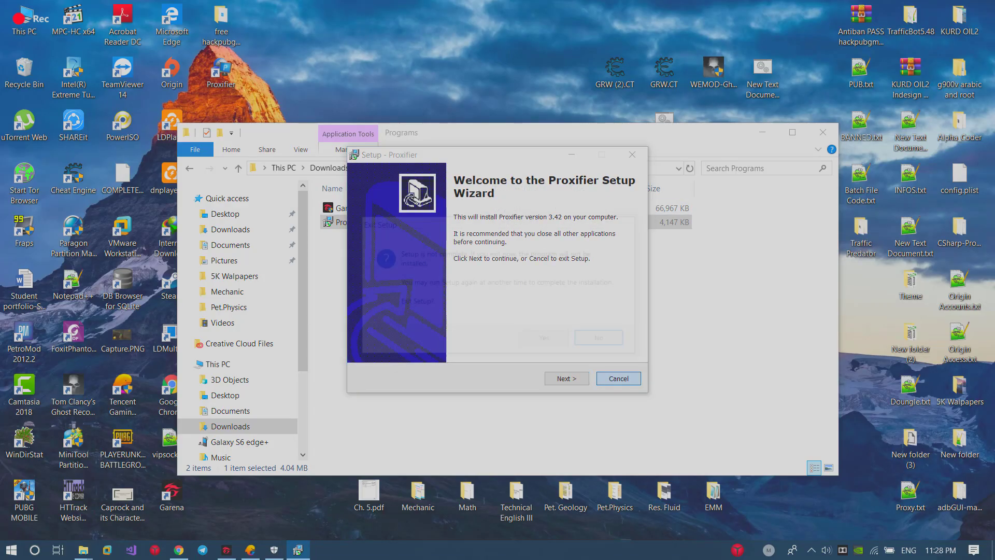
key("y")
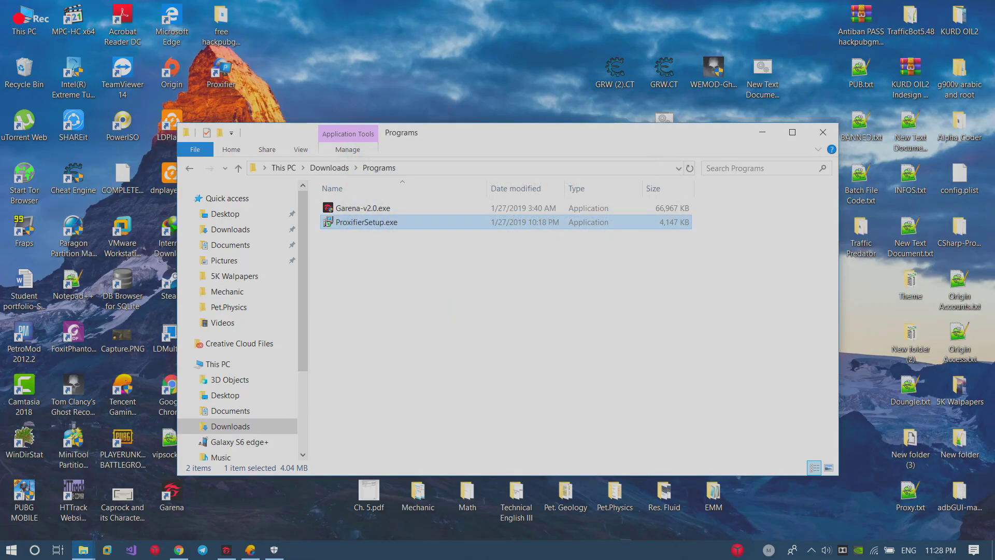
left_click(822, 132)
Launch Proxifier from the desktop, dismiss its trial notice, and bring its main window into view.
double_click(221, 70)
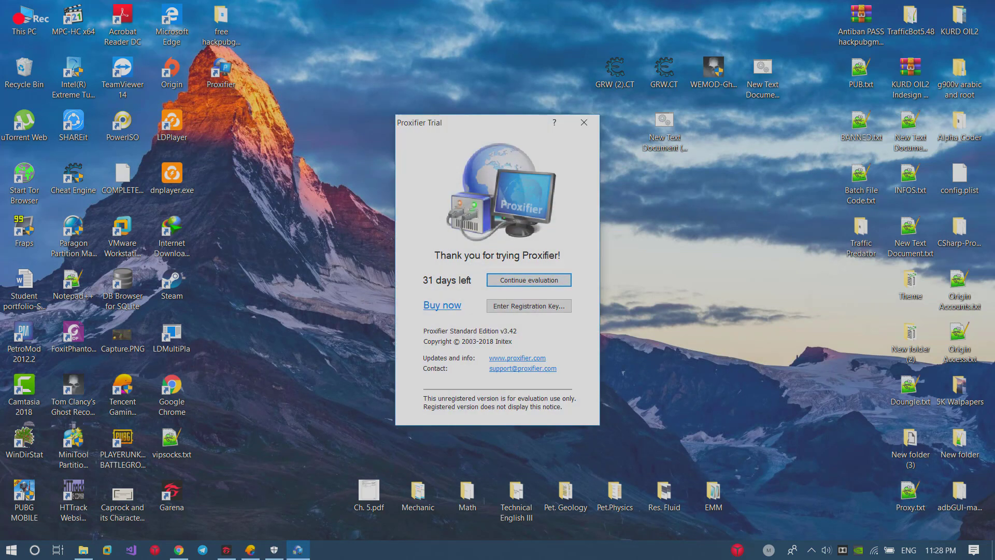
left_click(584, 122)
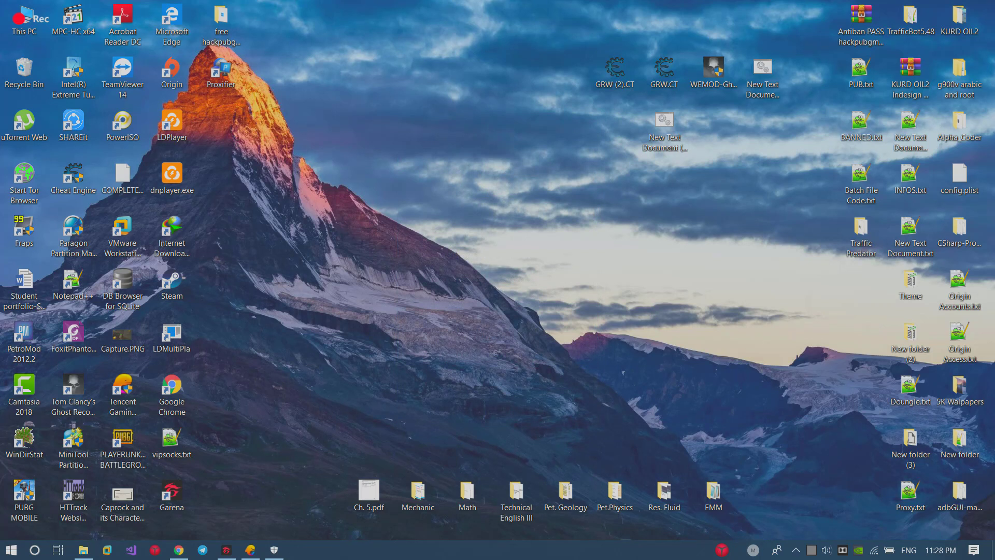
left_click(796, 550)
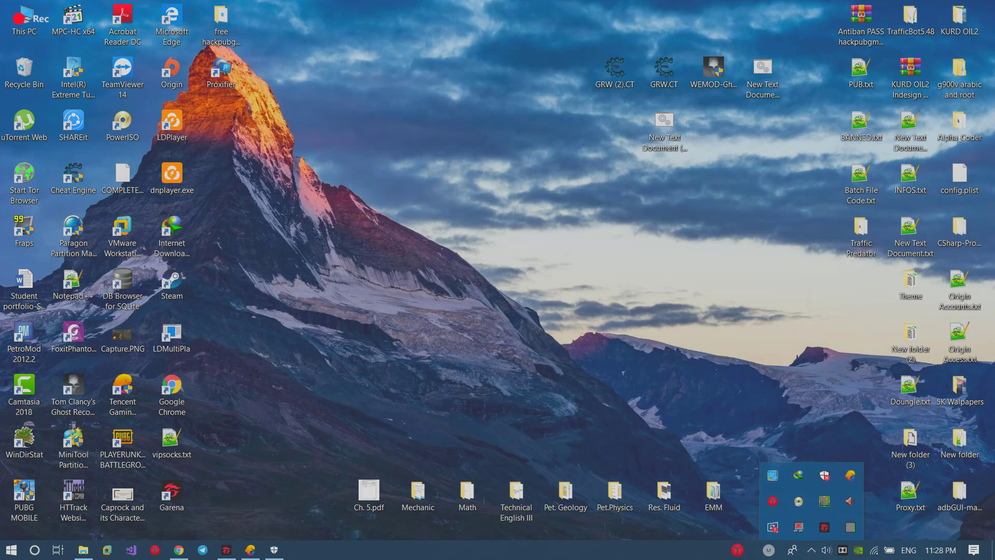
double_click(772, 526)
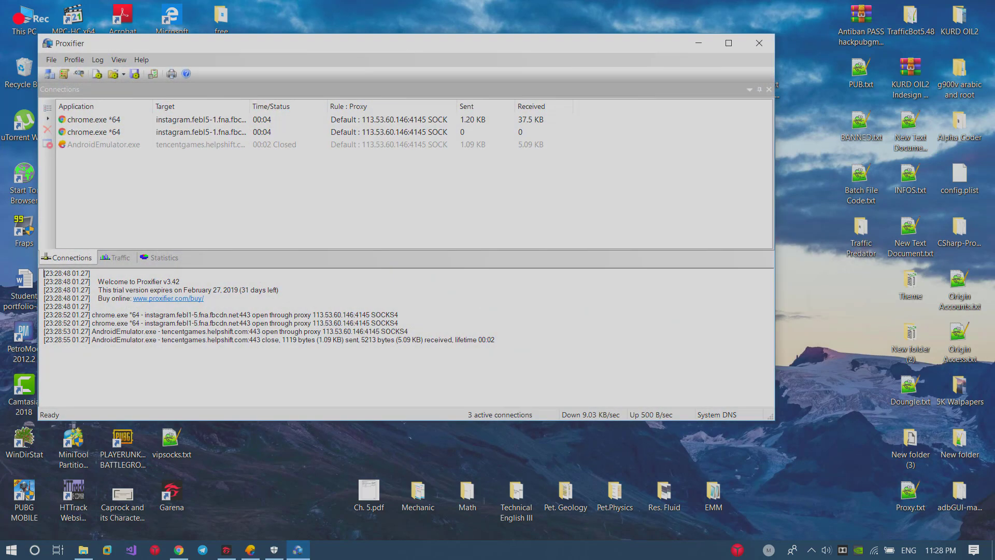
left_click_drag(316, 45, 392, 23)
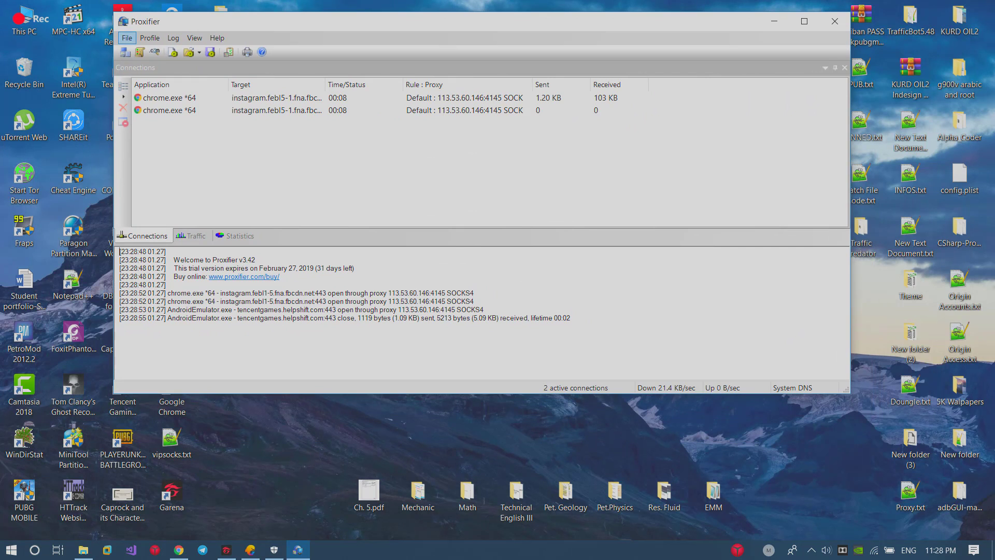
Open the profile's proxy servers settings.
left_click(126, 37)
mouse_move(149, 38)
key("Down")
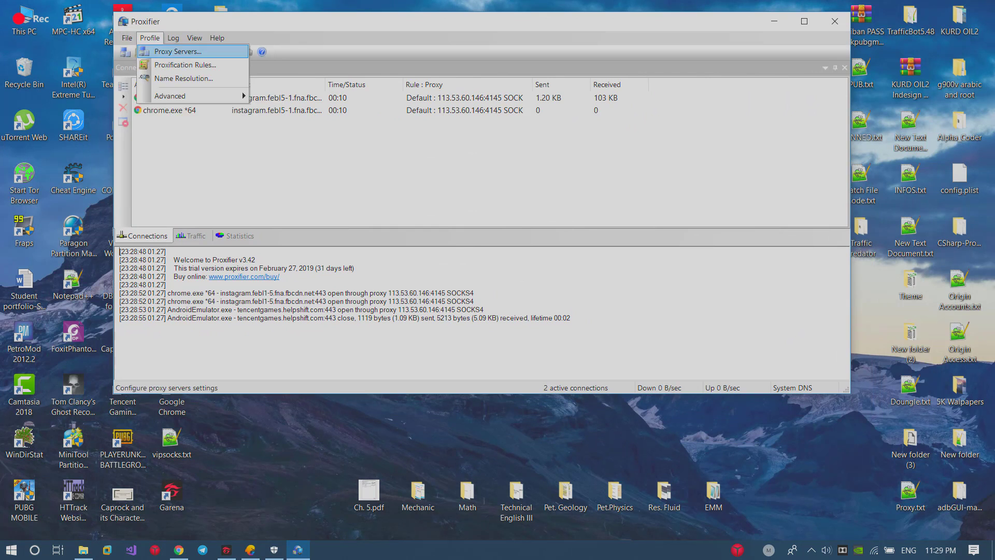
key("Return")
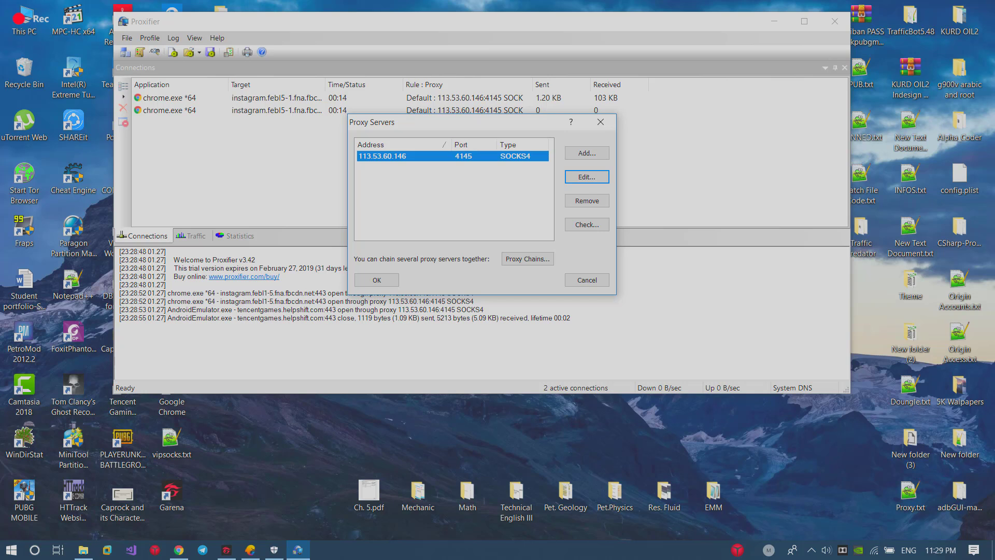
left_click(587, 201)
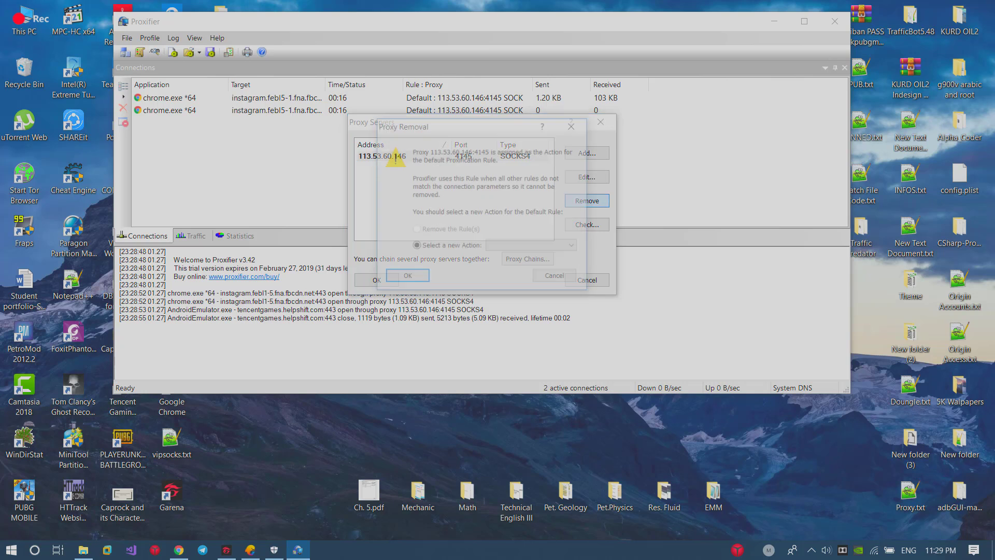
key("Return")
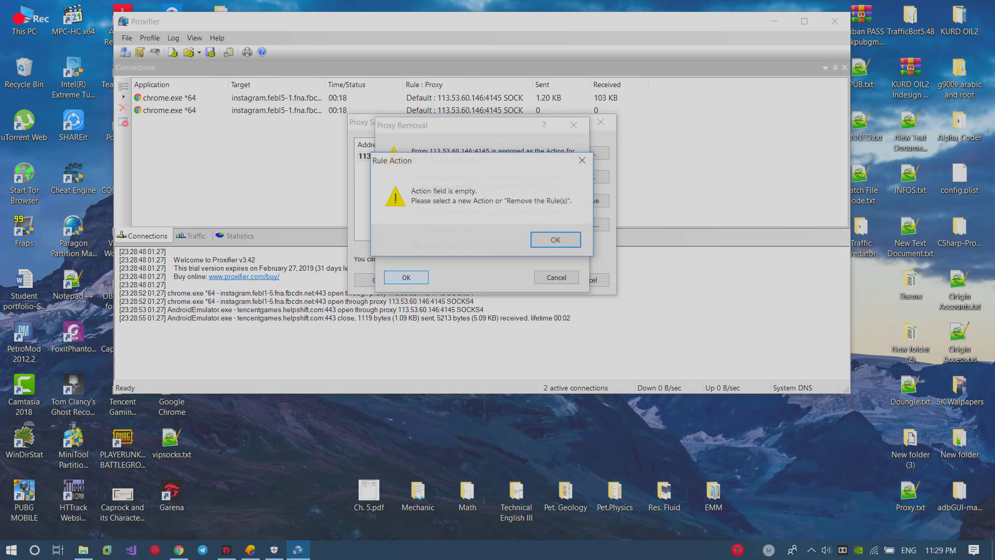
key("Return")
key("Tab")
key("Return")
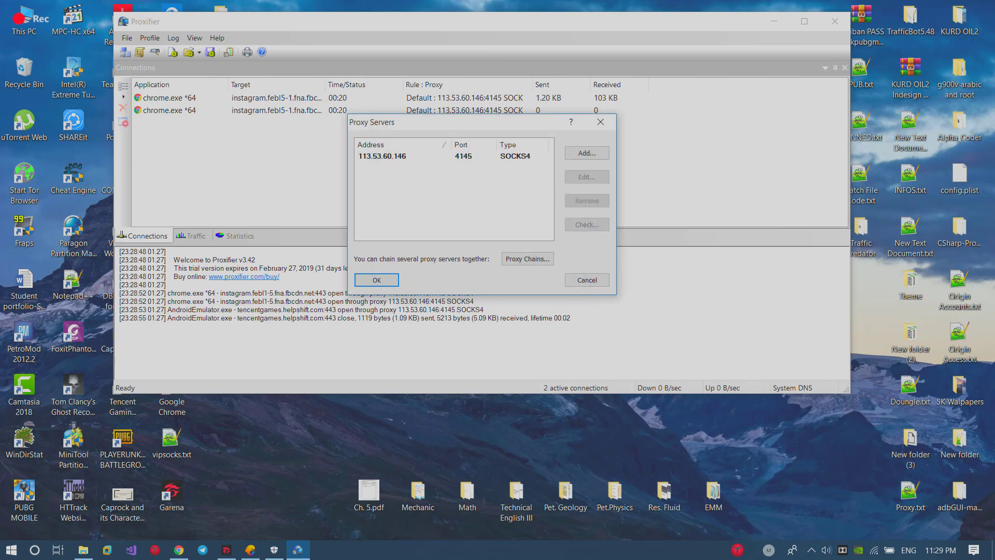
Remove the 113.53.60.146 proxy from the server list, choosing Block as the new action for the Default rule.
left_click(453, 156)
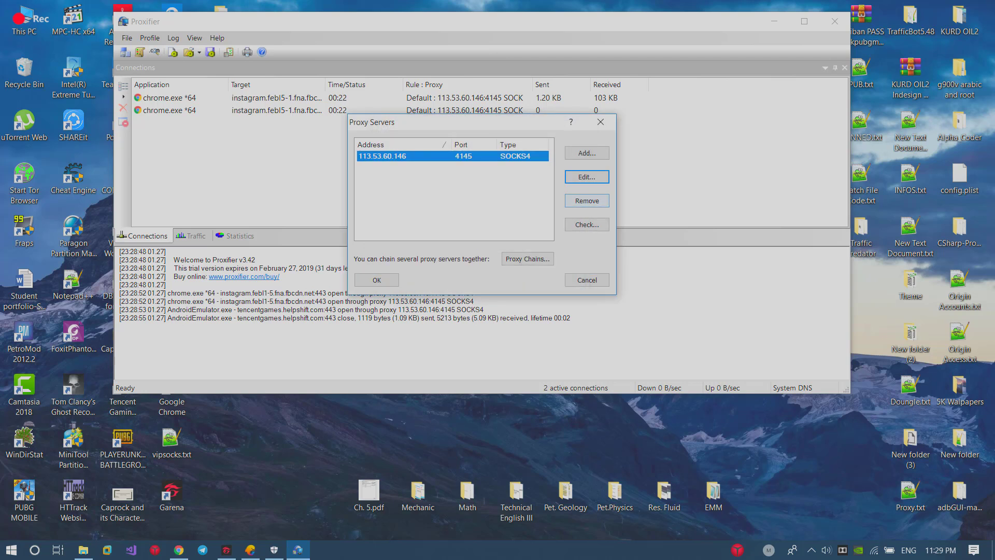
left_click(587, 200)
left_click(532, 246)
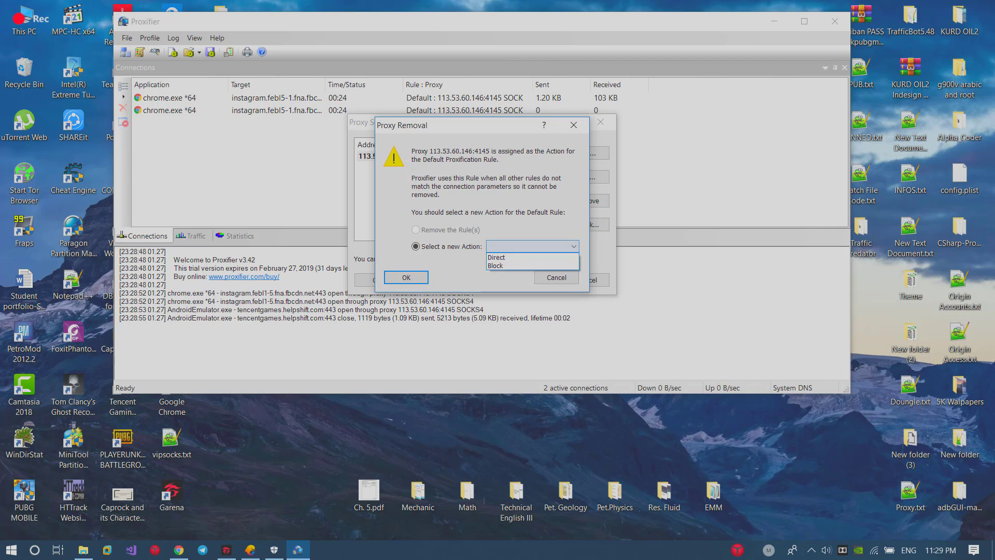
left_click(532, 265)
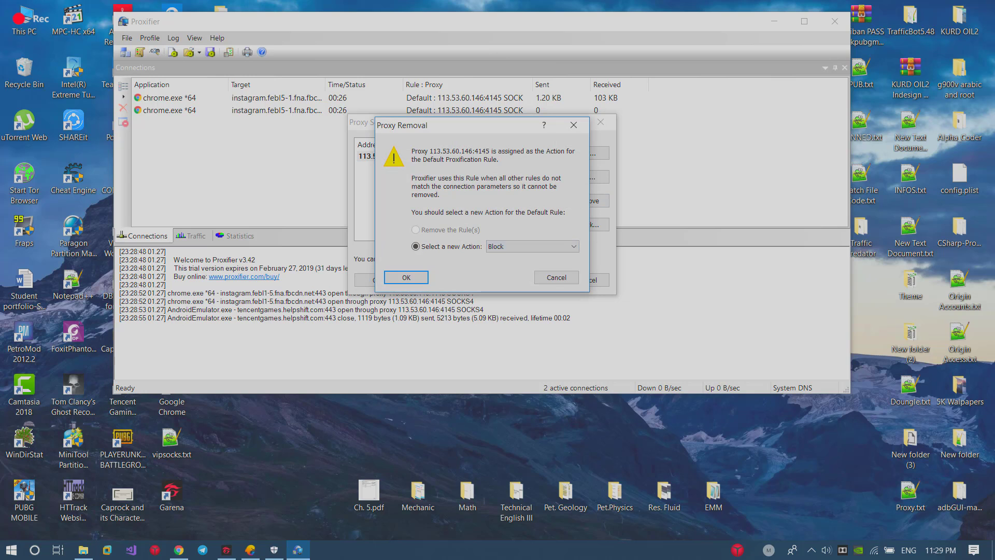
key("Return")
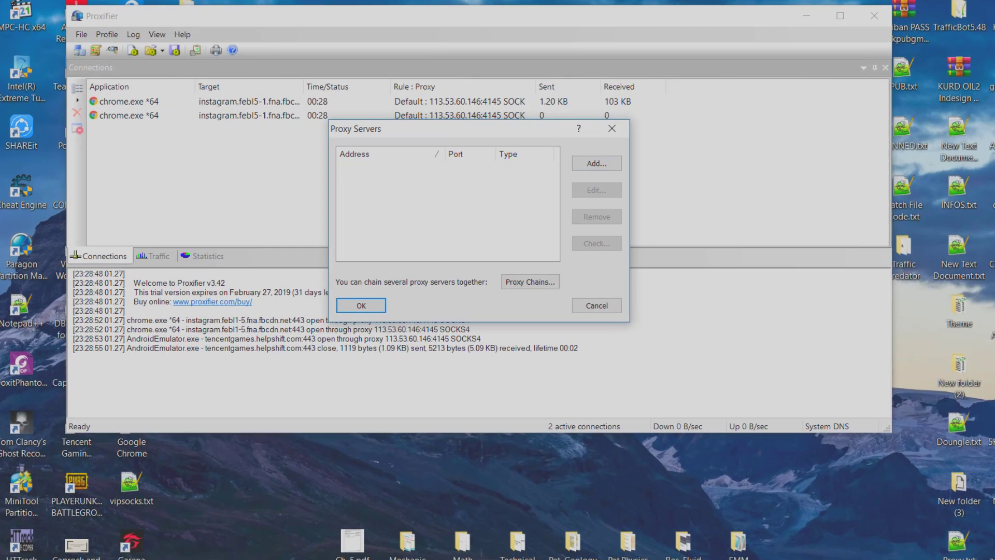
Begin adding a new proxy server and shift its settings dialog slightly upward.
left_click(586, 153)
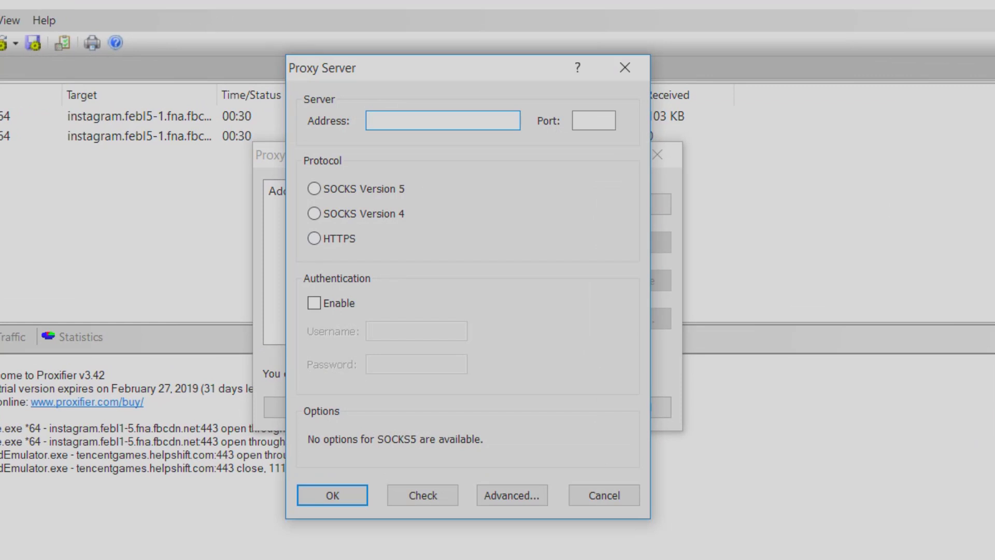
left_click_drag(382, 71, 380, 48)
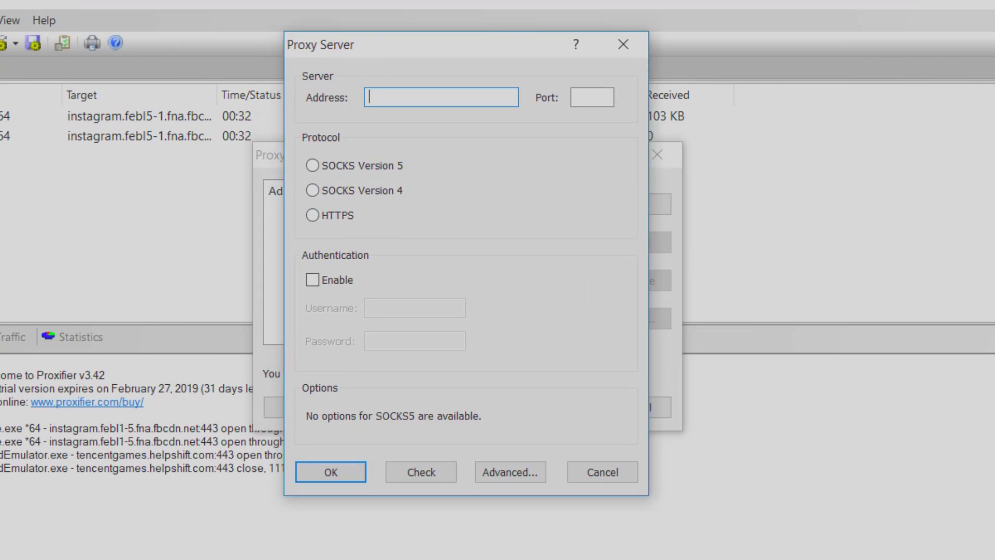
left_click(592, 97)
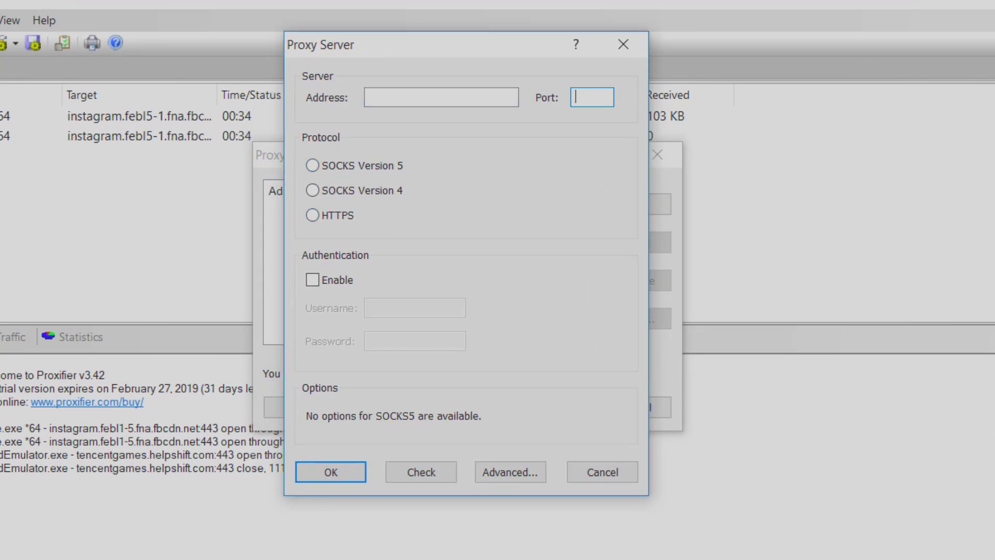
Switch to Chrome and compare the speeds of the Thai SOCKS4 proxies listed on free-proxy.cz.
key("alt+Tab")
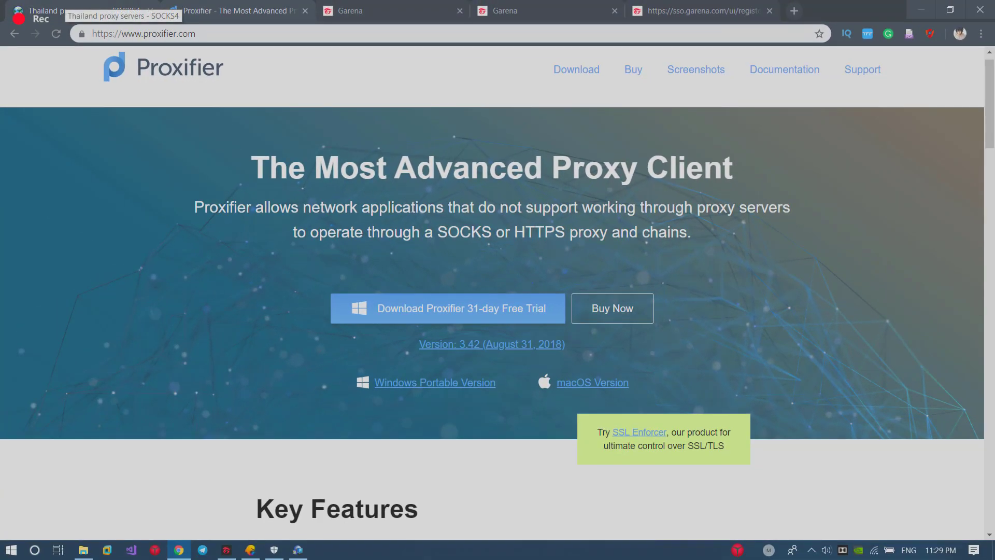
left_click(119, 10)
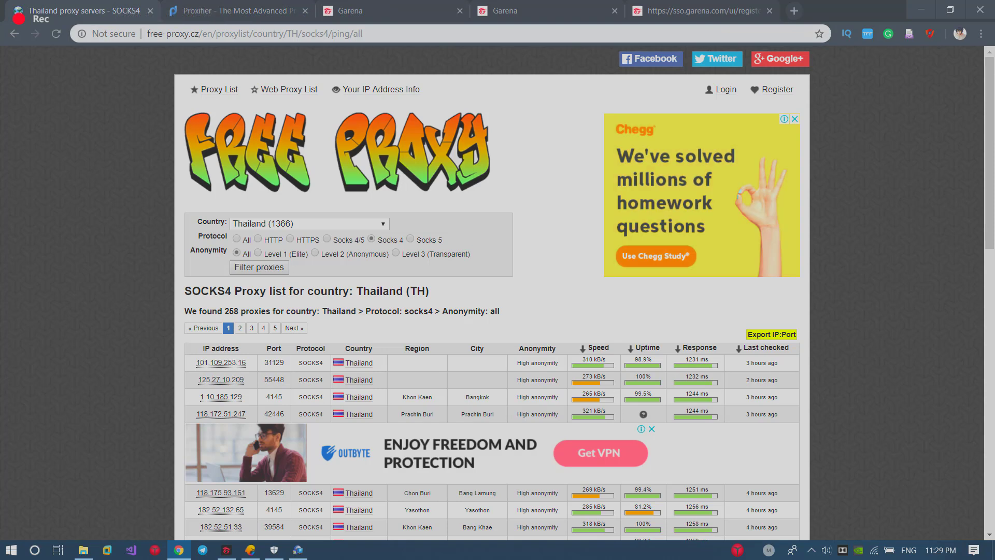
left_click_drag(989, 153, 989, 250)
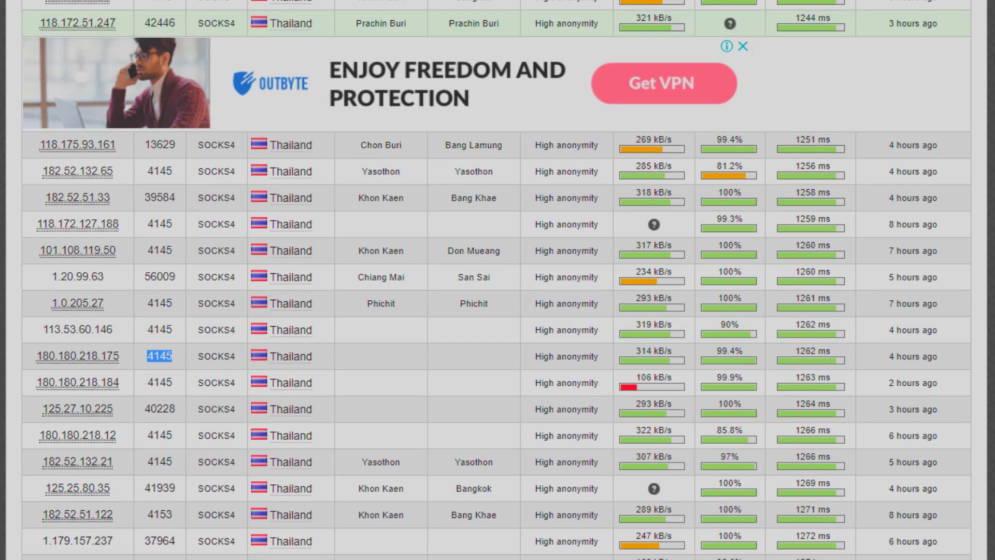
scroll(493, 291, "down", 2)
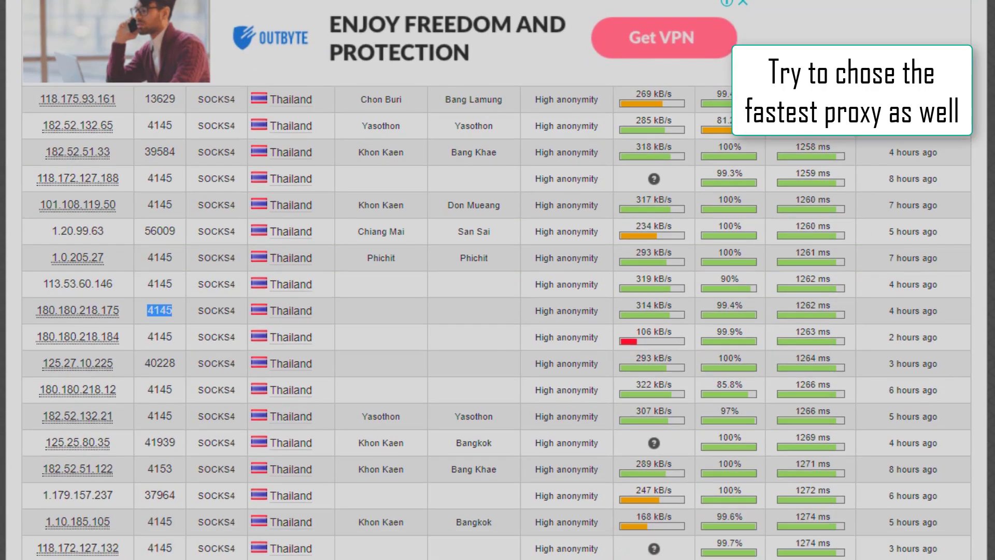
left_click_drag(636, 142, 668, 142)
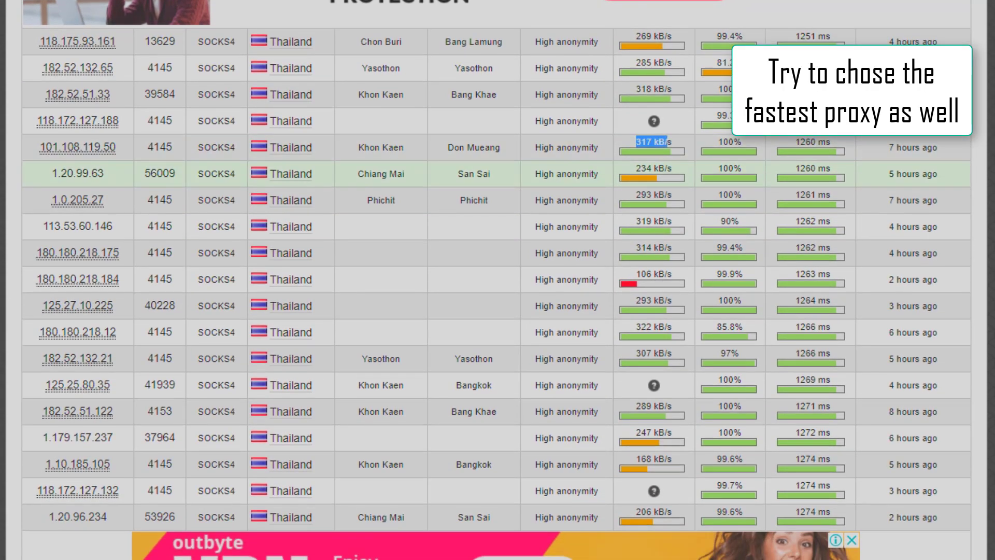
left_click_drag(665, 195, 636, 195)
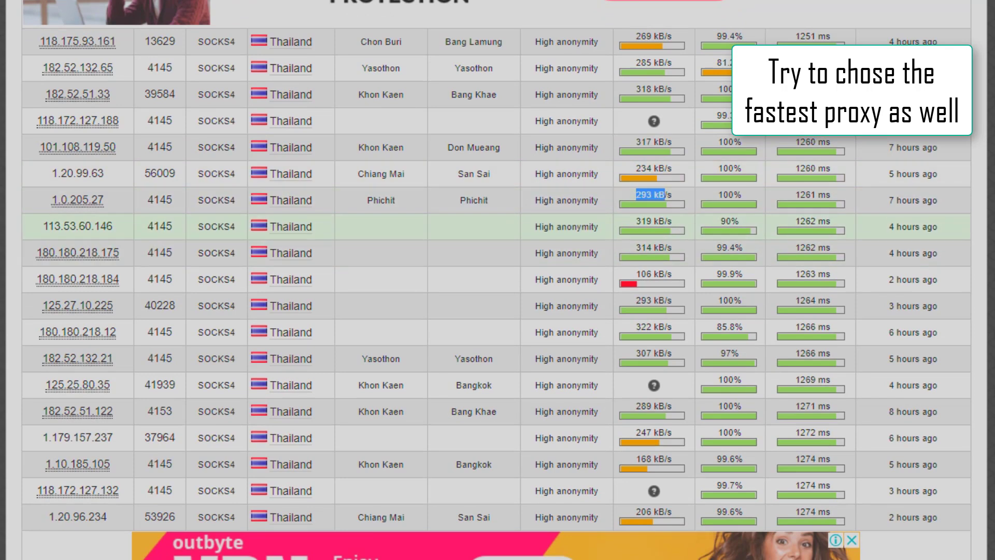
scroll(498, 280, "up", 9)
scroll(497, 280, "down", 5)
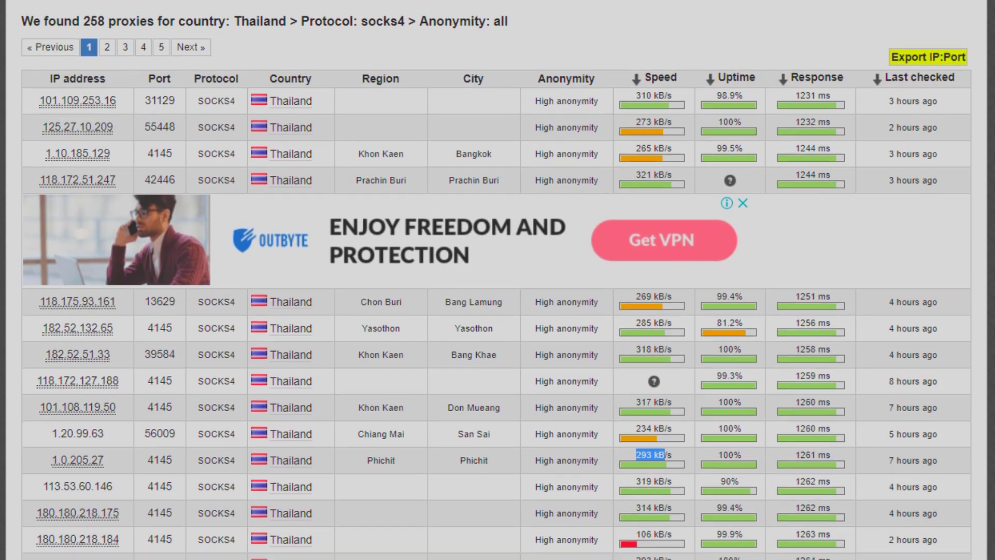
scroll(498, 280, "down", 5)
scroll(497, 280, "up", 3)
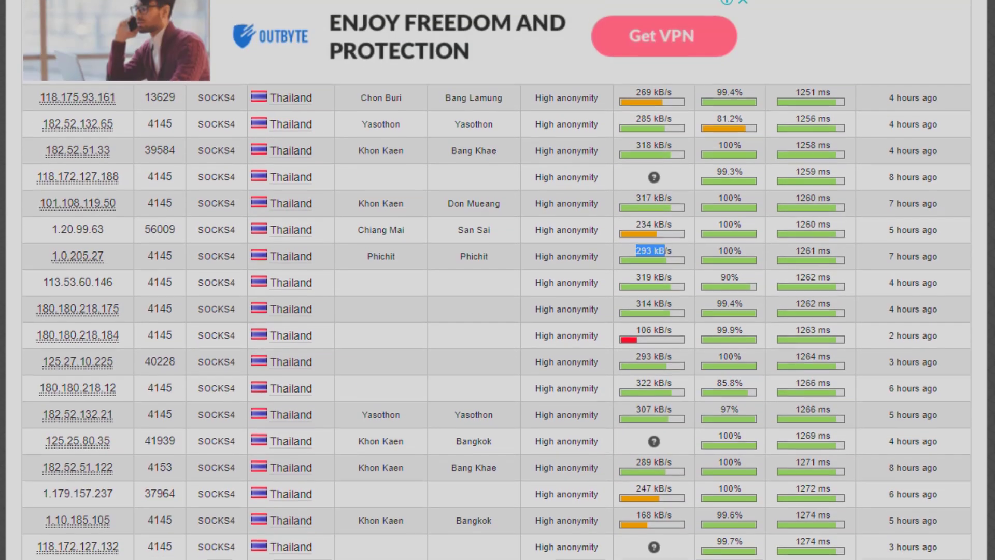
scroll(497, 280, "down", 1)
scroll(498, 279, "up", 1)
scroll(498, 280, "down", 1)
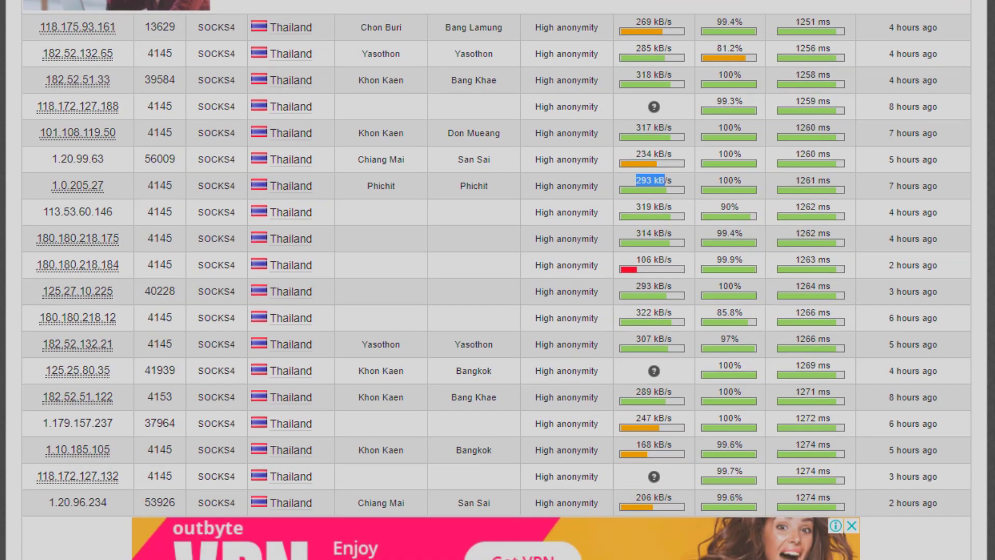
left_click_drag(673, 74, 636, 75)
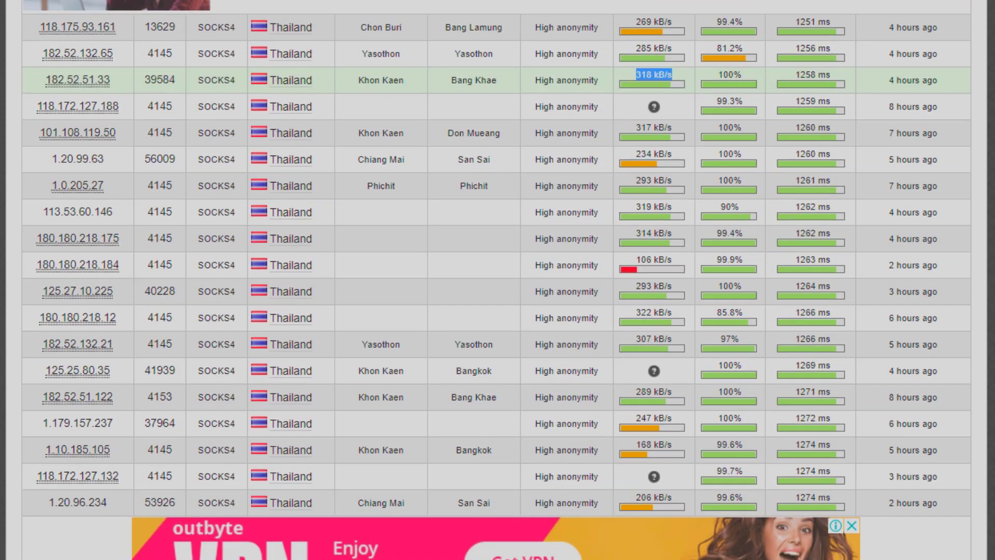
Copy the proxy address 182.52.51.33 from the list and paste it as the new server's address in Proxifier.
left_click_drag(110, 80, 57, 80)
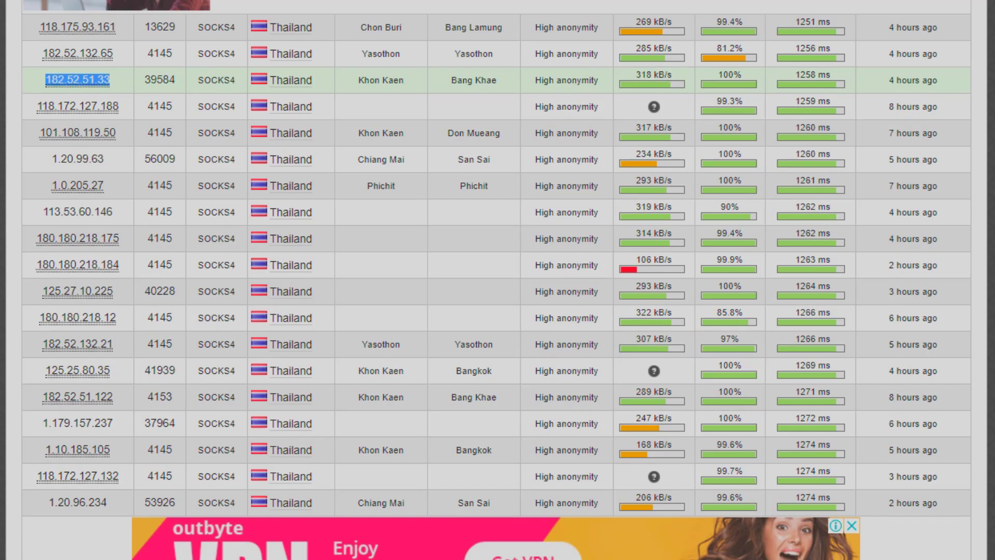
right_click(97, 83)
left_click(117, 95)
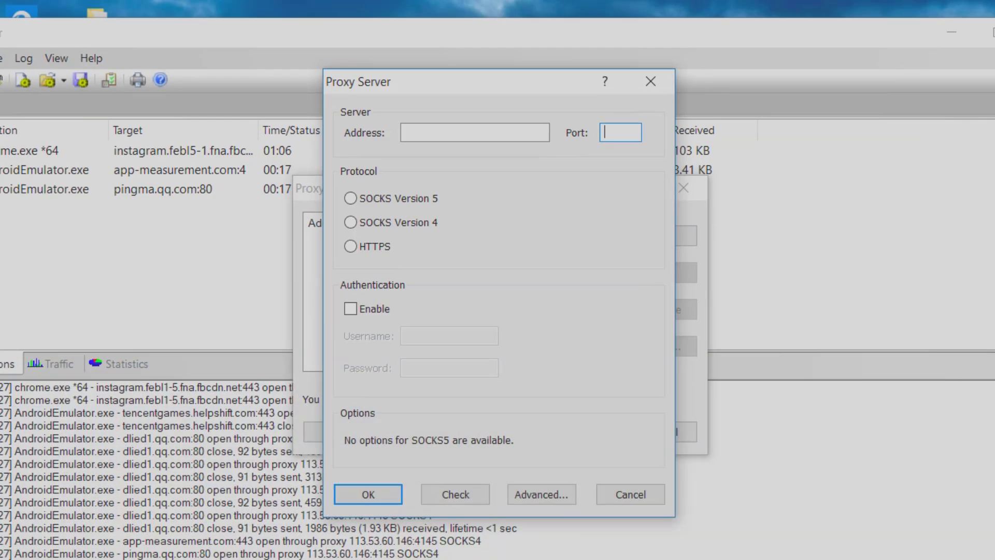
right_click(453, 133)
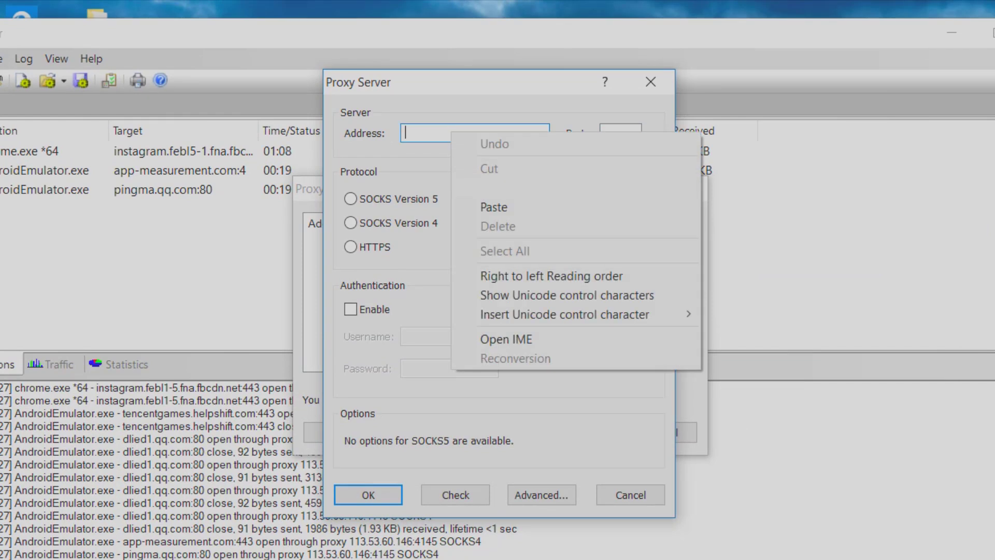
left_click(493, 206)
left_click(620, 133)
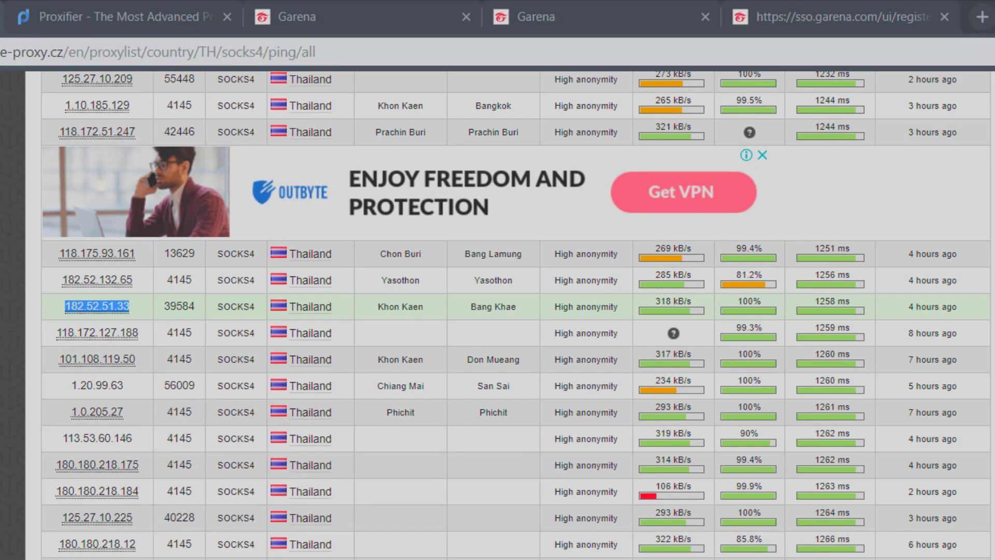
Copy port 39584 of the 182.52.51.33 proxy from the list in Chrome and check its protocol.
left_click_drag(195, 306, 164, 306)
key("super+c")
right_click(167, 310)
left_click(202, 322)
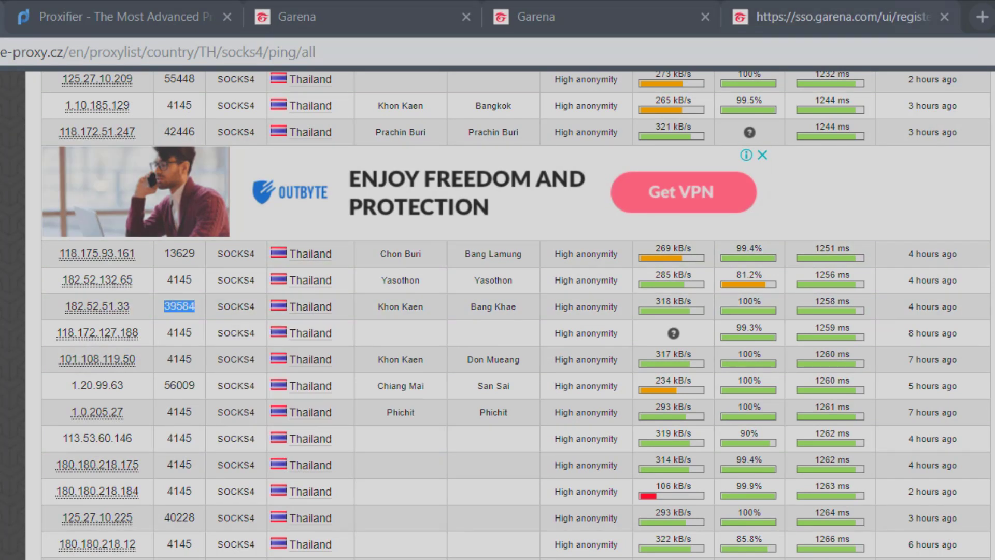
left_click_drag(217, 307, 250, 306)
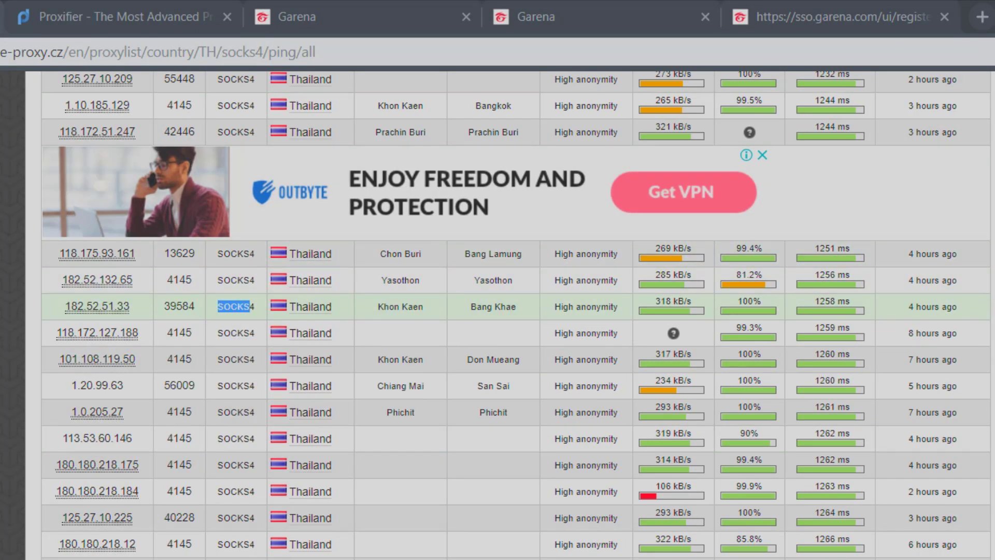
Switch to Proxifier, set the new server's protocol to SOCKS Version 4 and paste 39584 as its port.
key("alt+Tab")
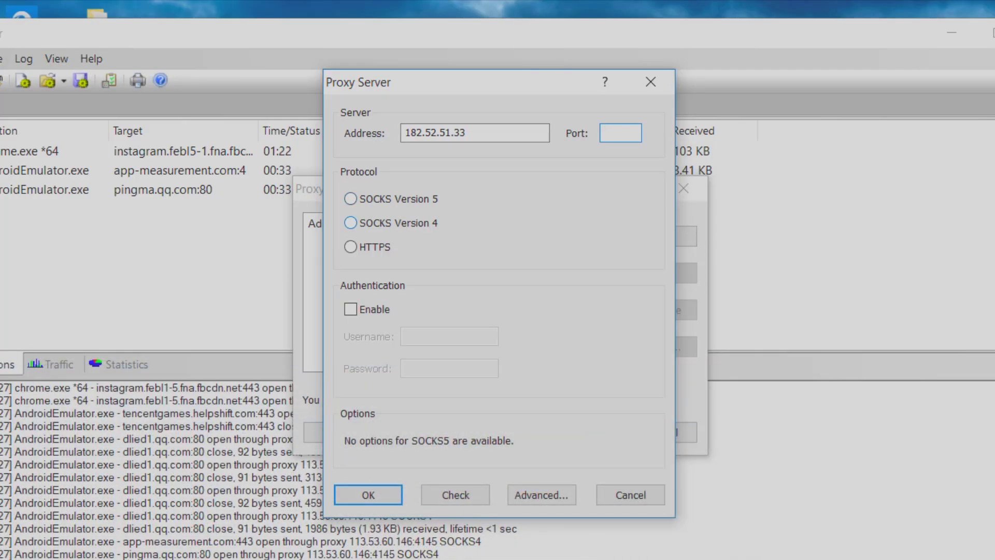
left_click(350, 223)
left_click(620, 132)
right_click(640, 134)
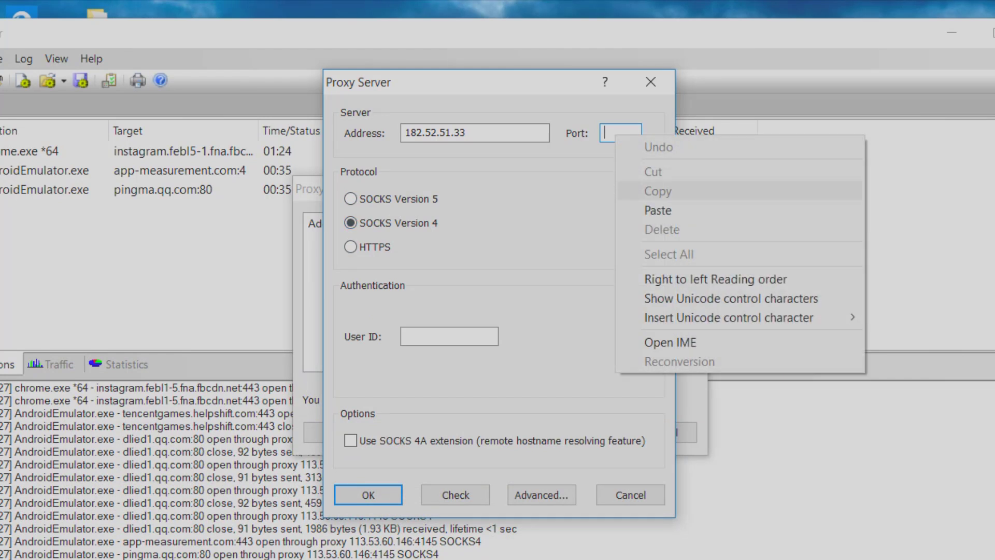
left_click(656, 210)
left_click_drag(634, 133, 603, 133)
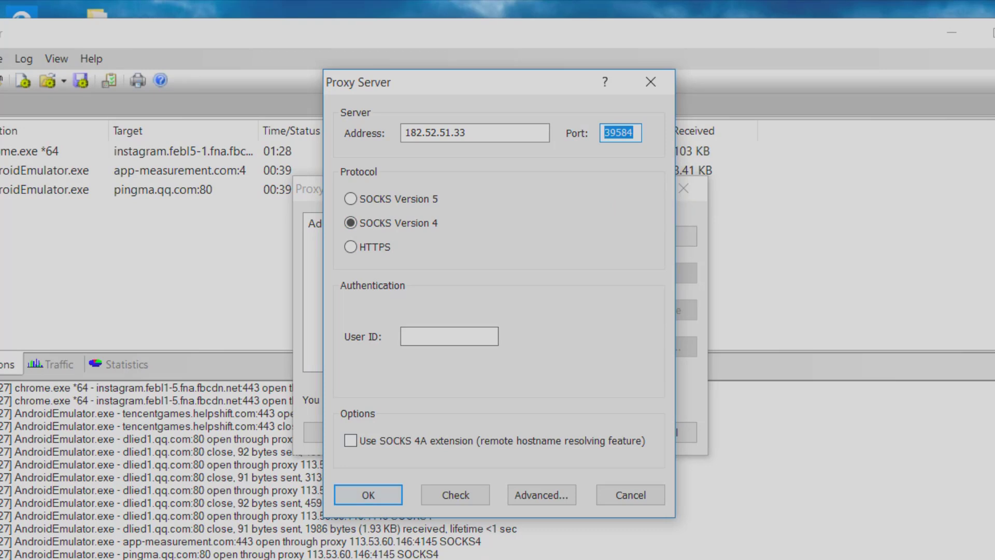
Save the new server as the default proxification rule's action, accept the proxy server list and close the Proxifier window.
key("Return")
key("Return")
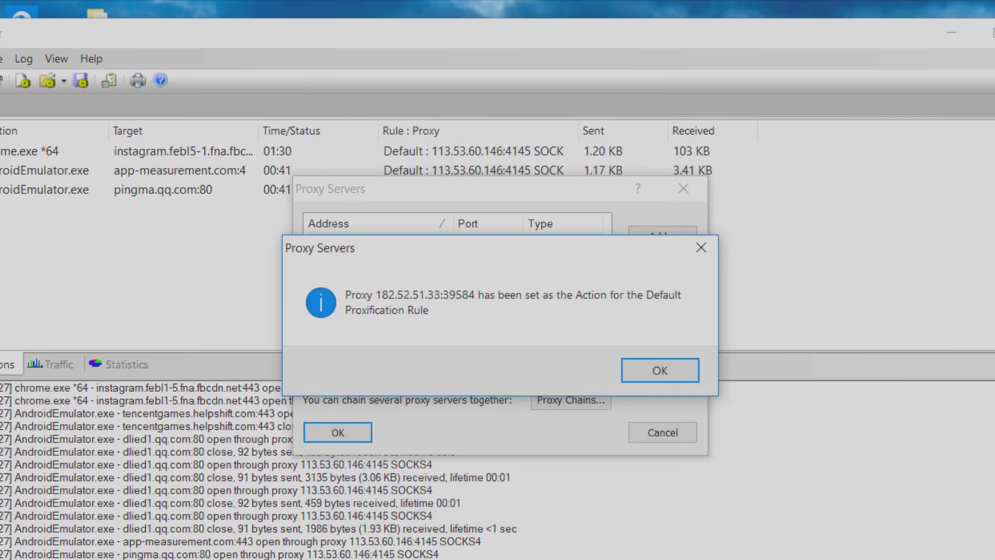
key("Return")
key("Return")
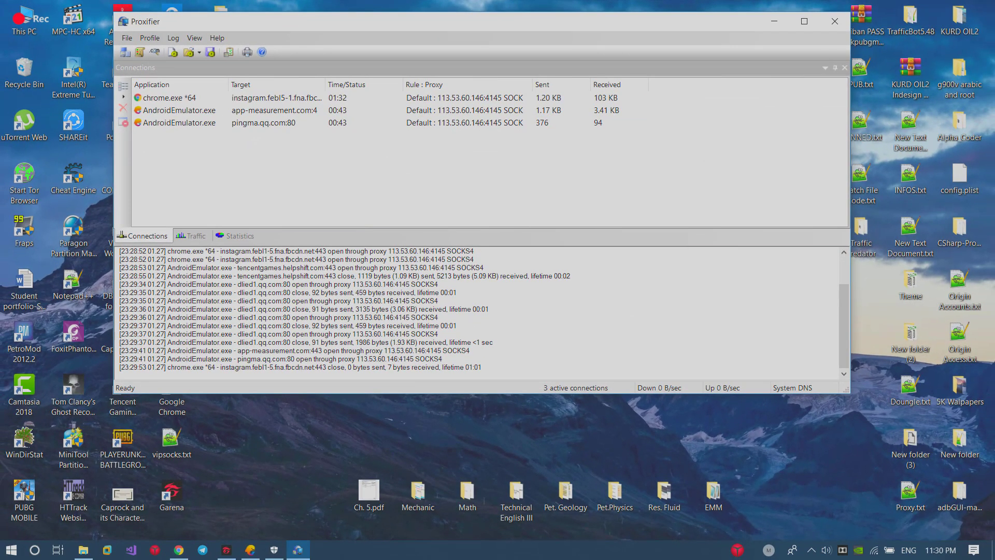
left_click(834, 22)
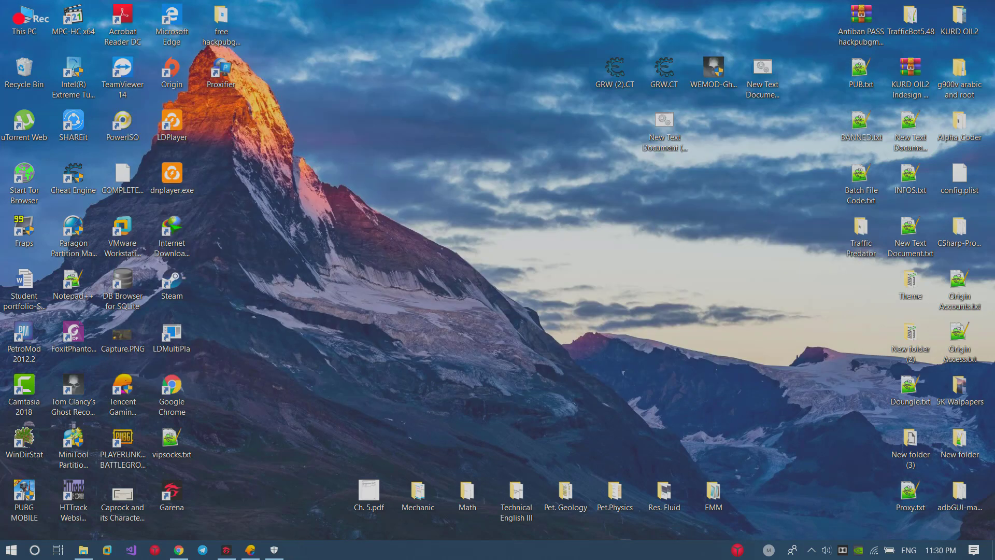
left_click_drag(759, 21, 503, 162)
left_click_drag(472, 182, 762, 46)
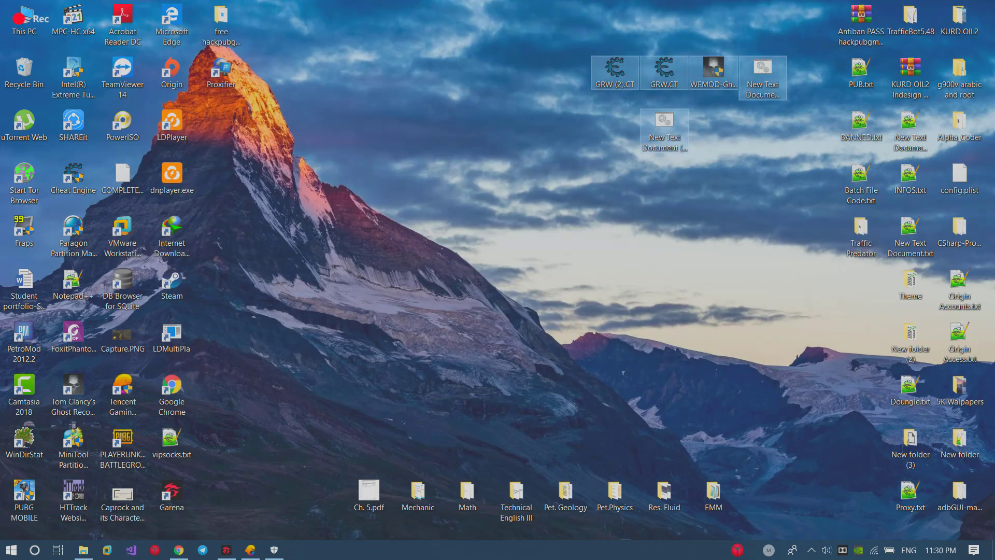
left_click(226, 550)
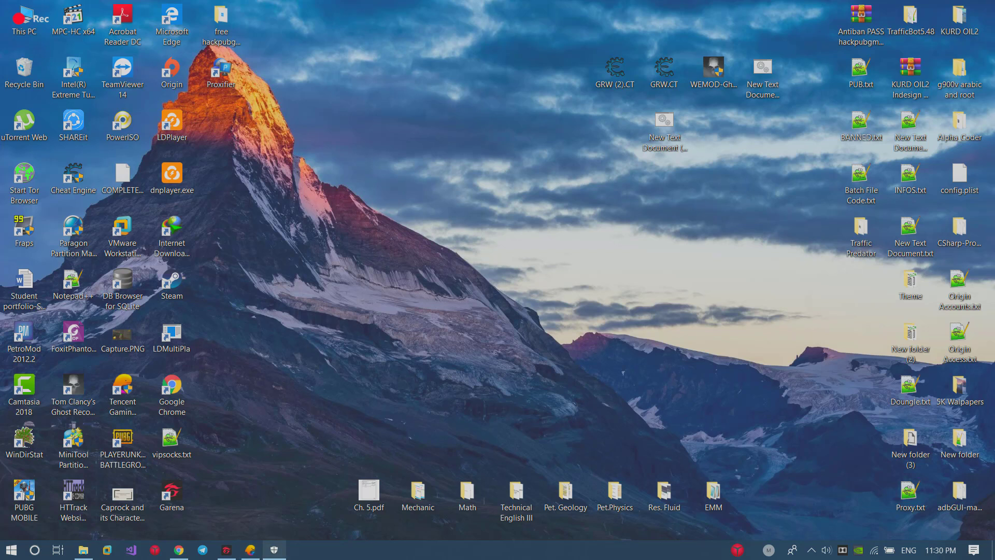
left_click(274, 549)
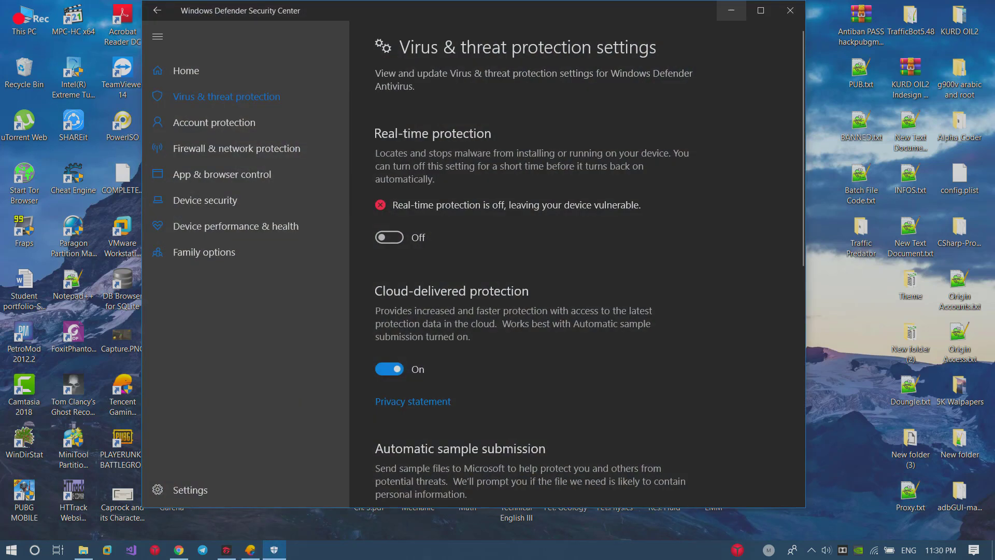
left_click(732, 10)
left_click_drag(532, 11, 558, 19)
left_click_drag(557, 212, 557, 211)
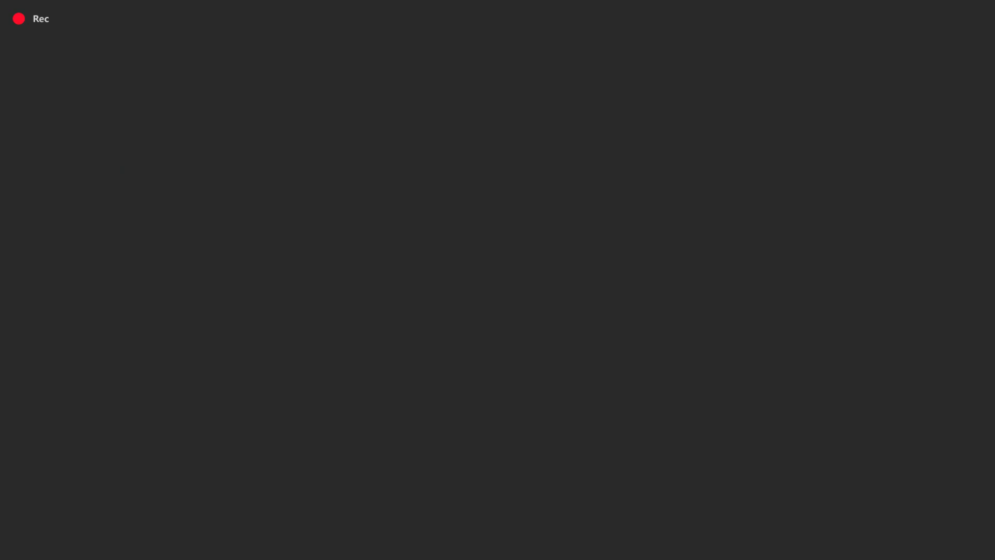